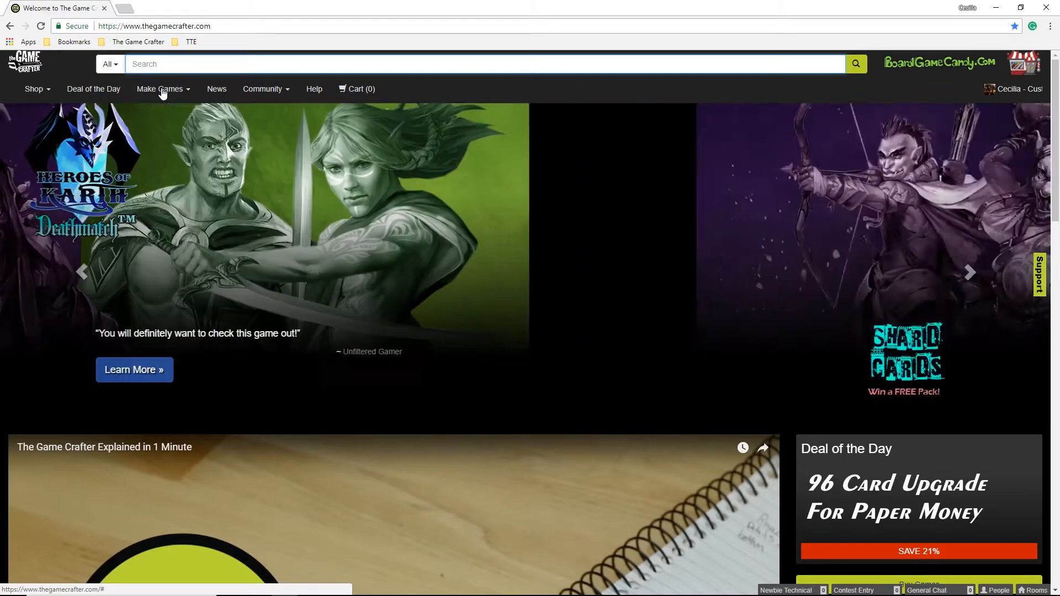
Go to the My Games page from the Make Games menu.
left_click(163, 90)
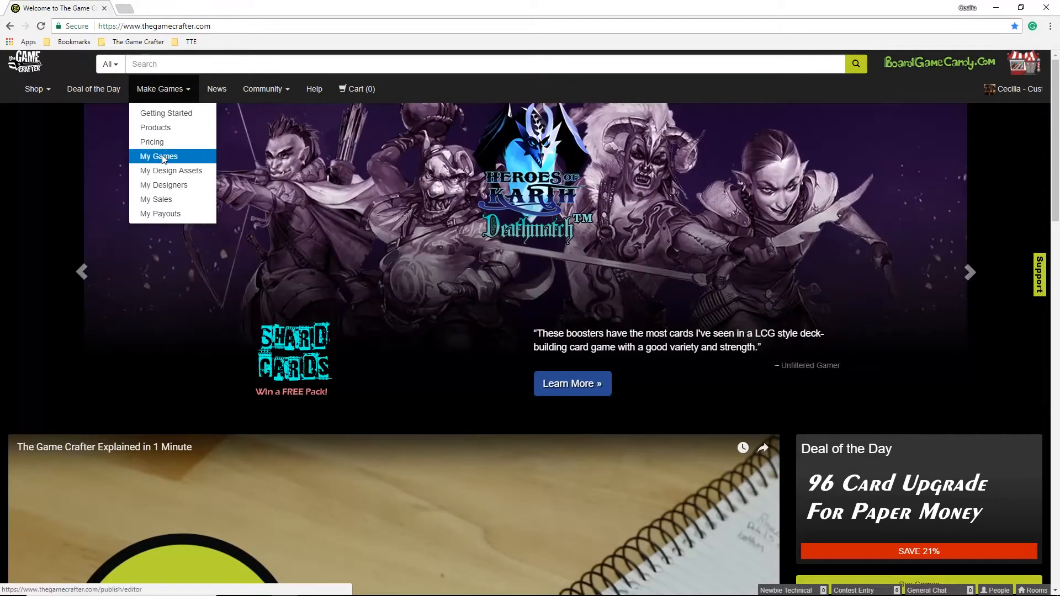
left_click(162, 157)
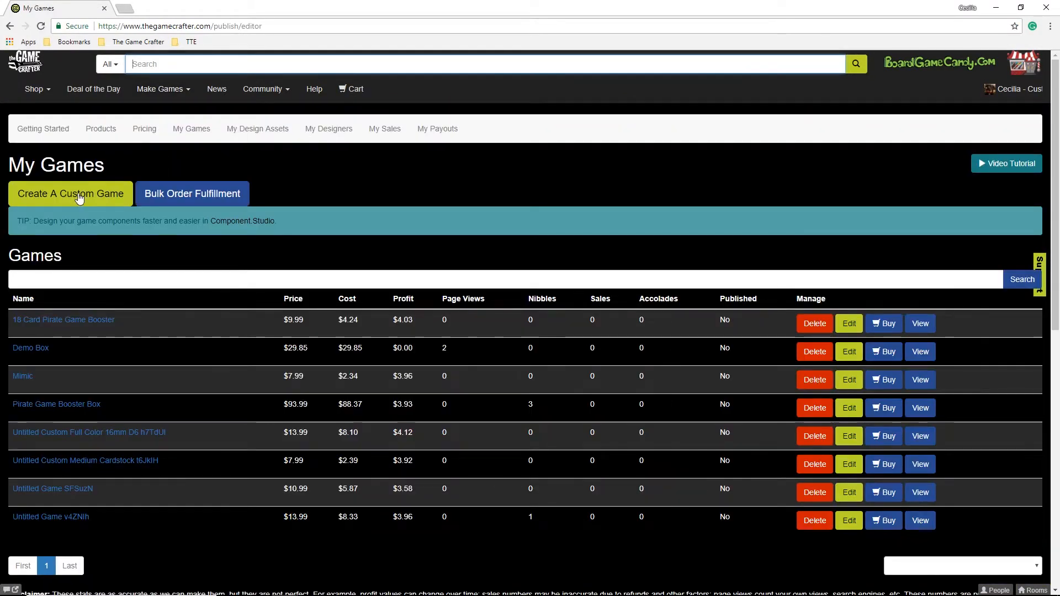
Create a new custom game and open its Decks component list.
left_click(79, 196)
scroll(431, 244, "down", 5)
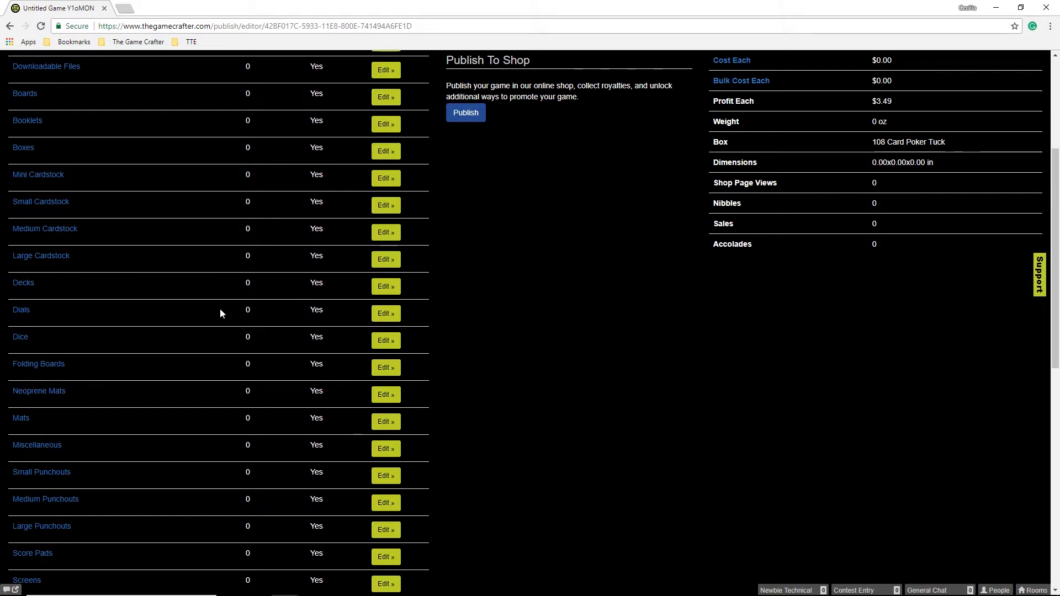
left_click(387, 288)
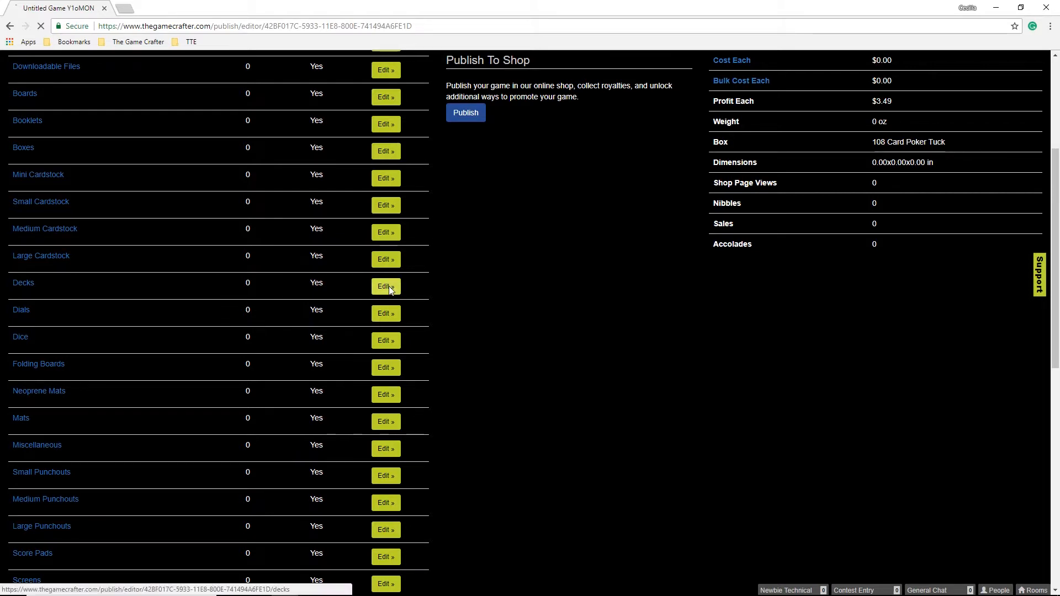
scroll(387, 271, "down", 5)
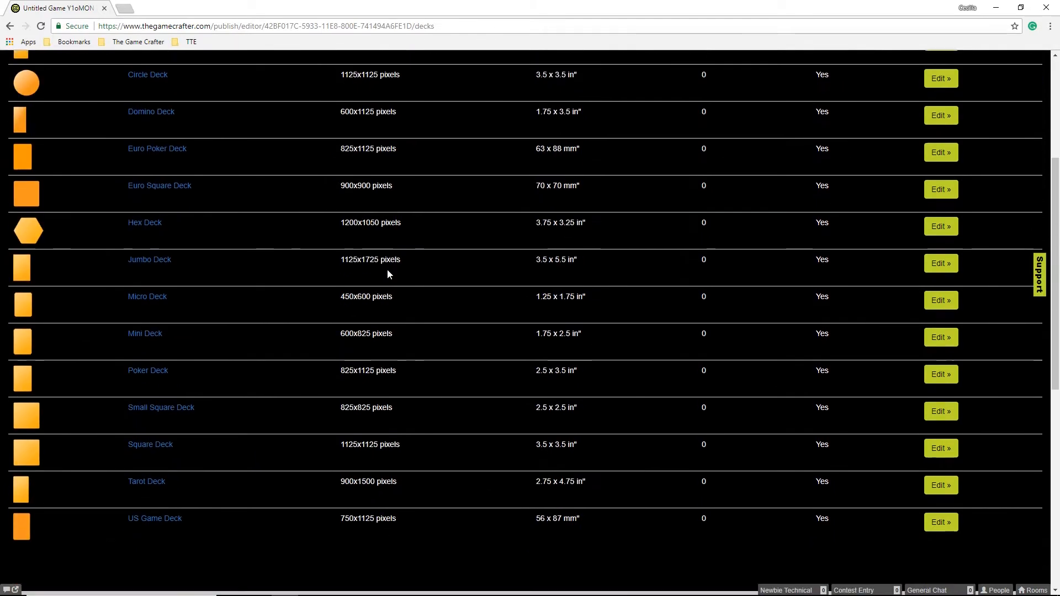
Add a placeholder Poker Deck holding one placeholder card with quantity 54, then return to the overview.
left_click(941, 330)
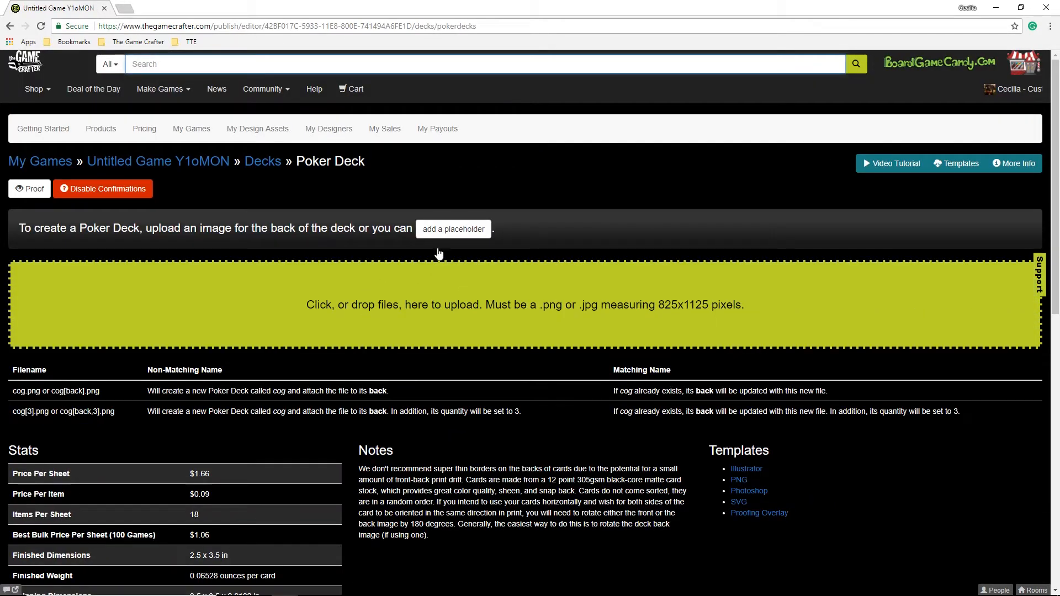
left_click(442, 230)
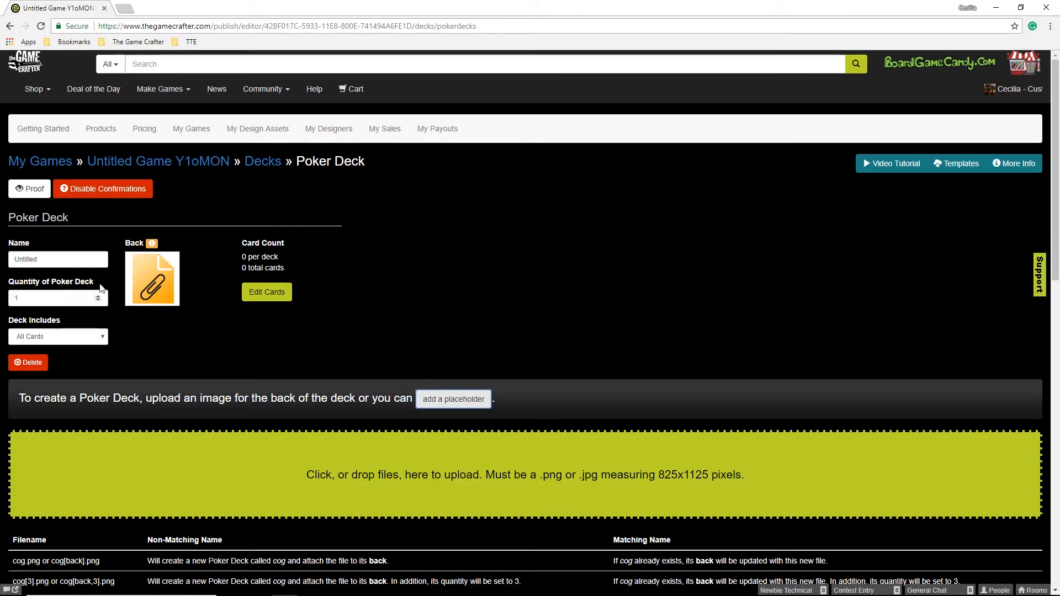
left_click(275, 294)
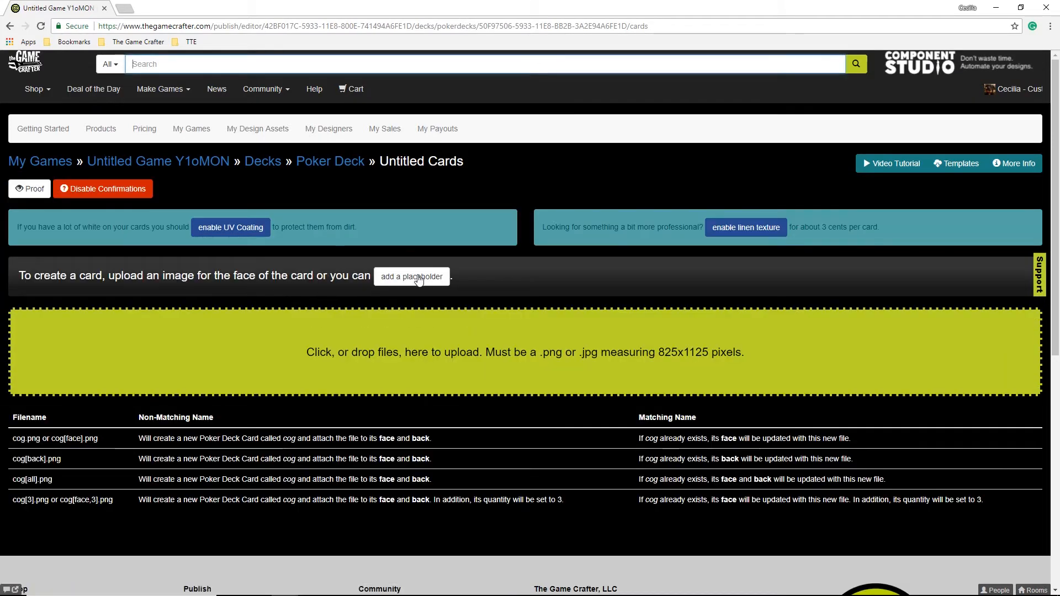
left_click(419, 278)
left_click_drag(43, 341, 10, 345)
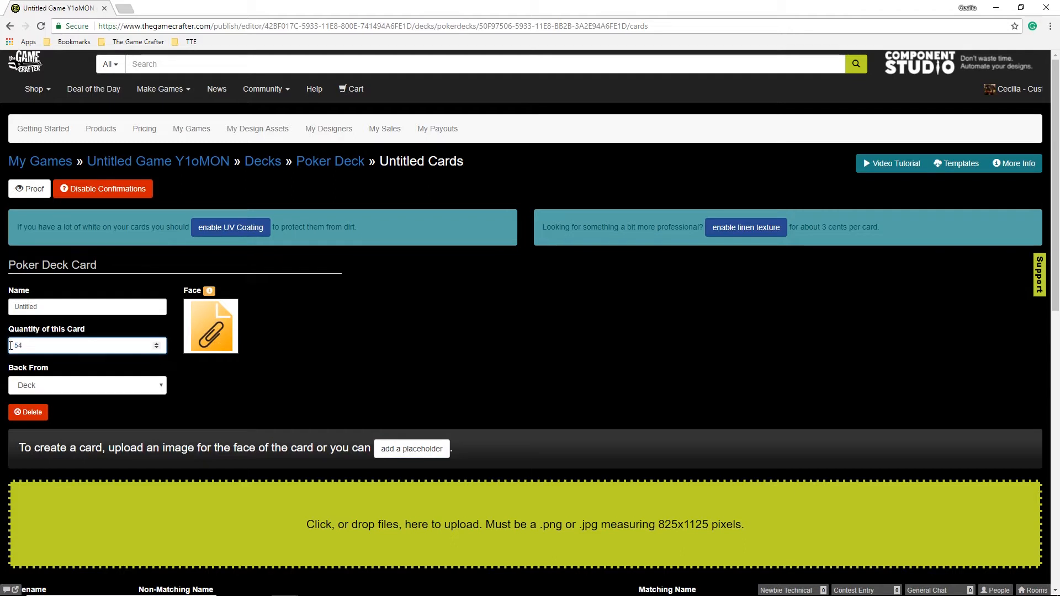
left_click(310, 360)
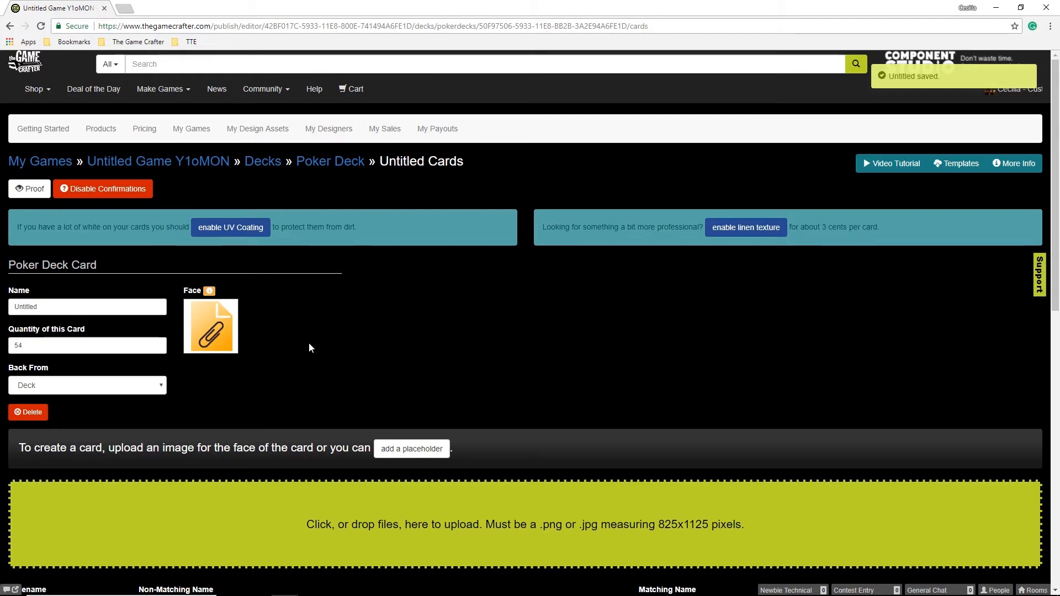
left_click(182, 166)
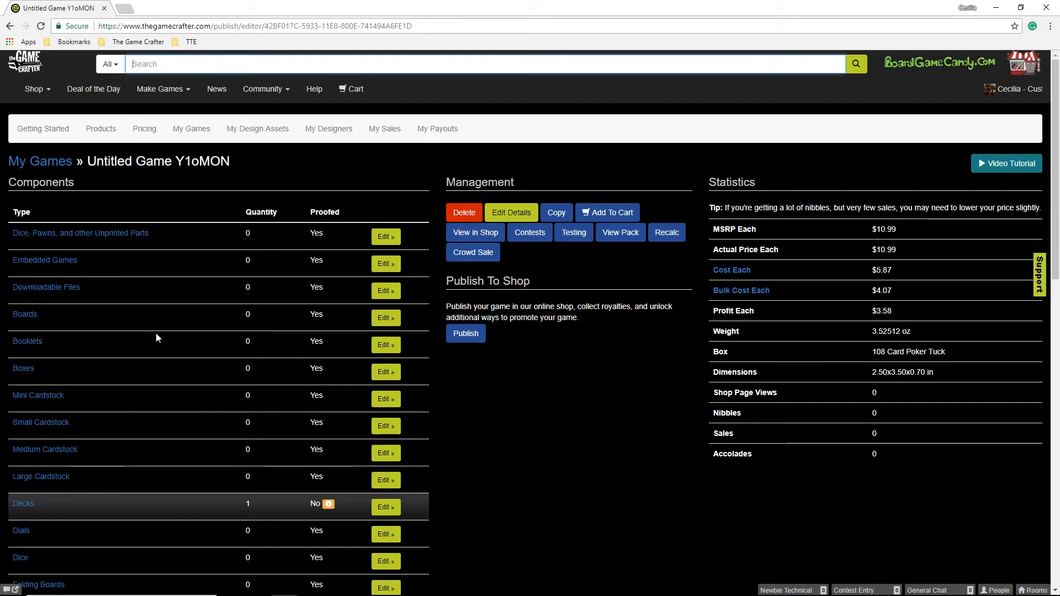
Add a placeholder Large Retail Box to the game, bringing MSRP to $20.99.
left_click(386, 373)
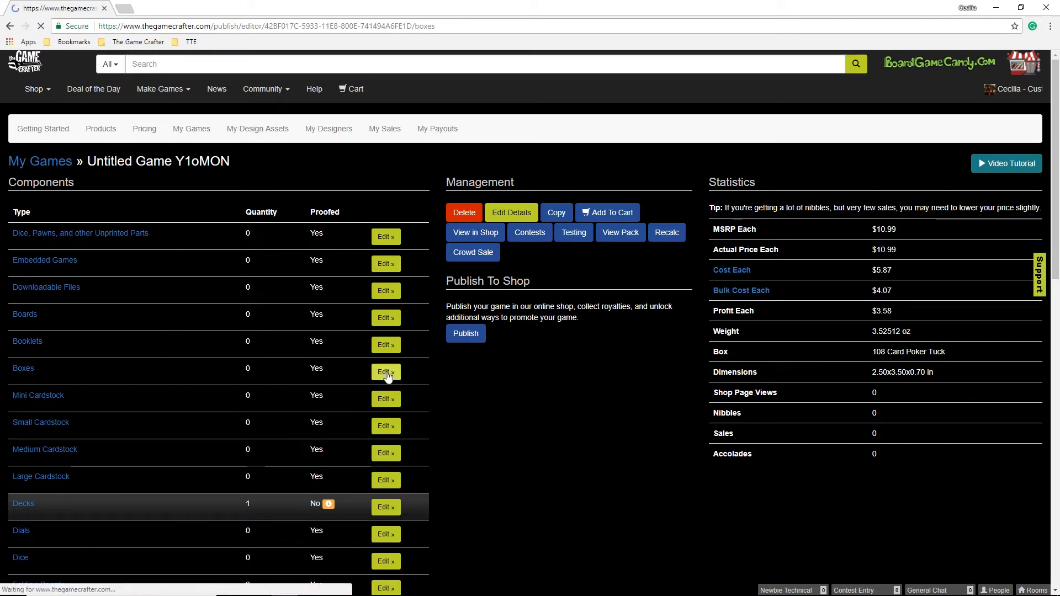
scroll(388, 377, "down", 2)
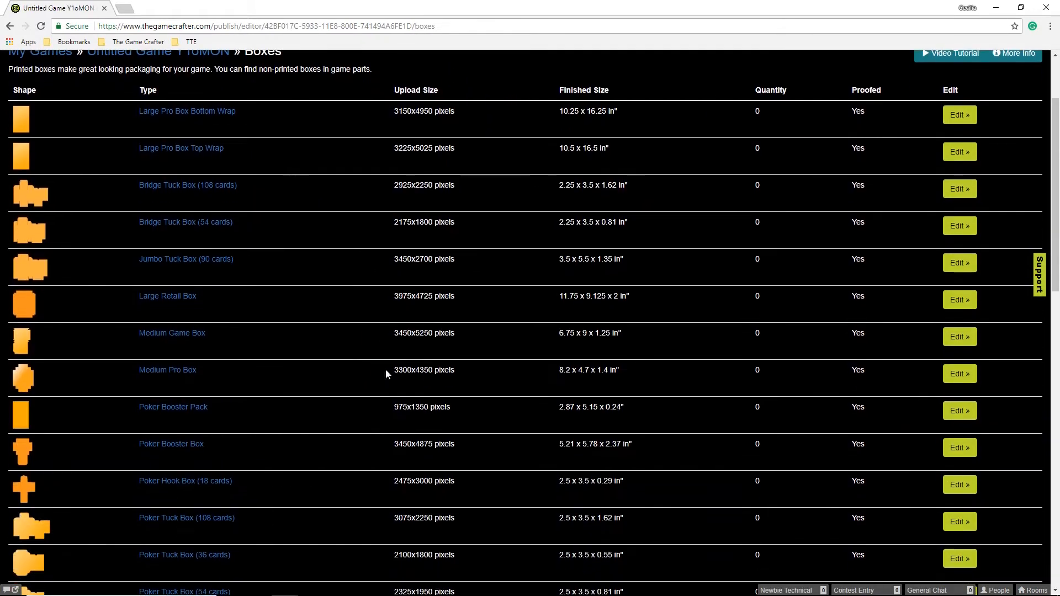
left_click(969, 304)
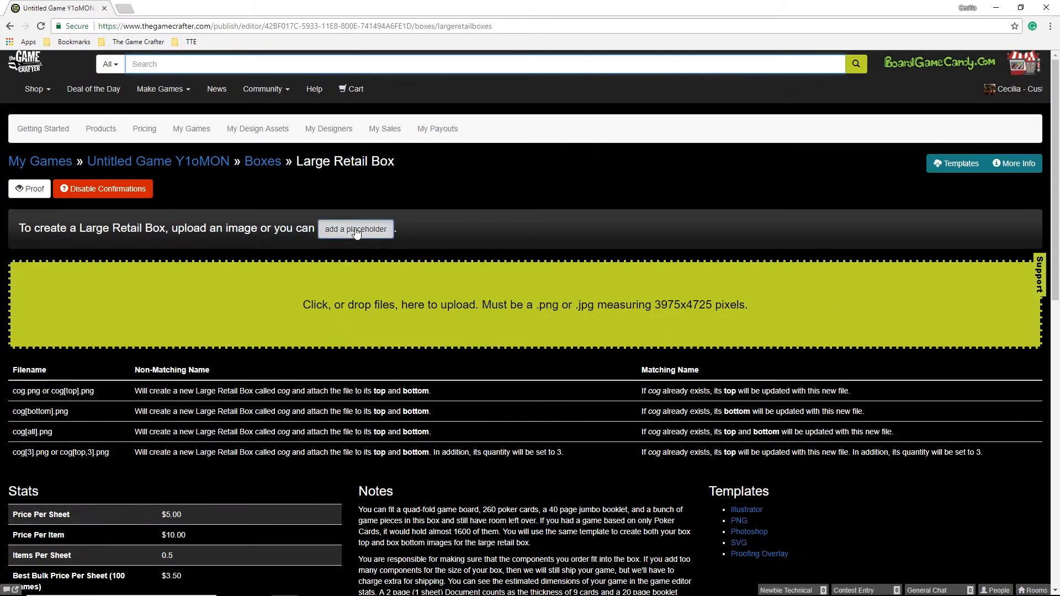
left_click(356, 229)
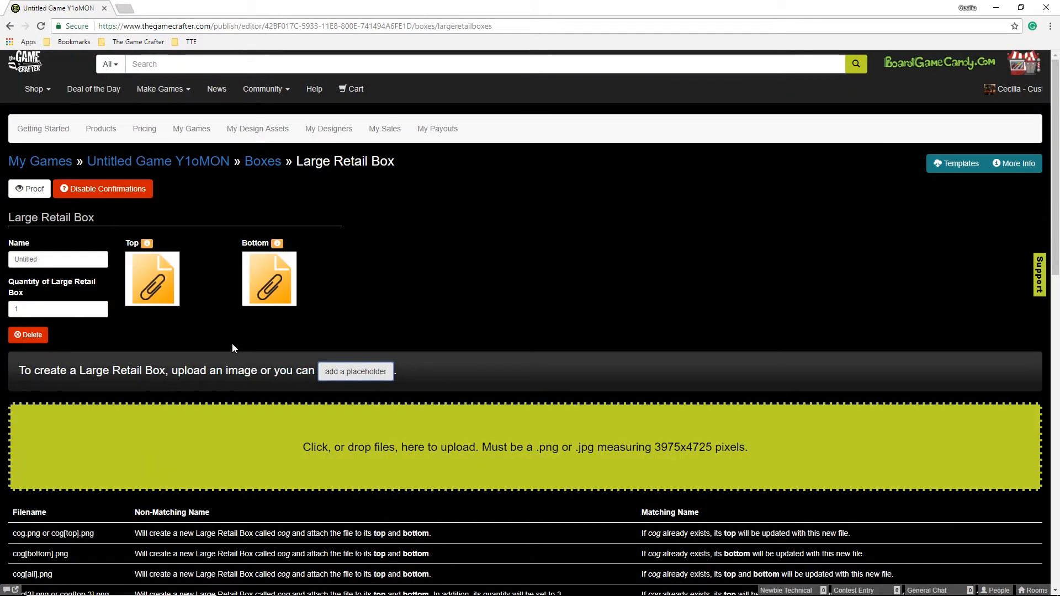
left_click(166, 167)
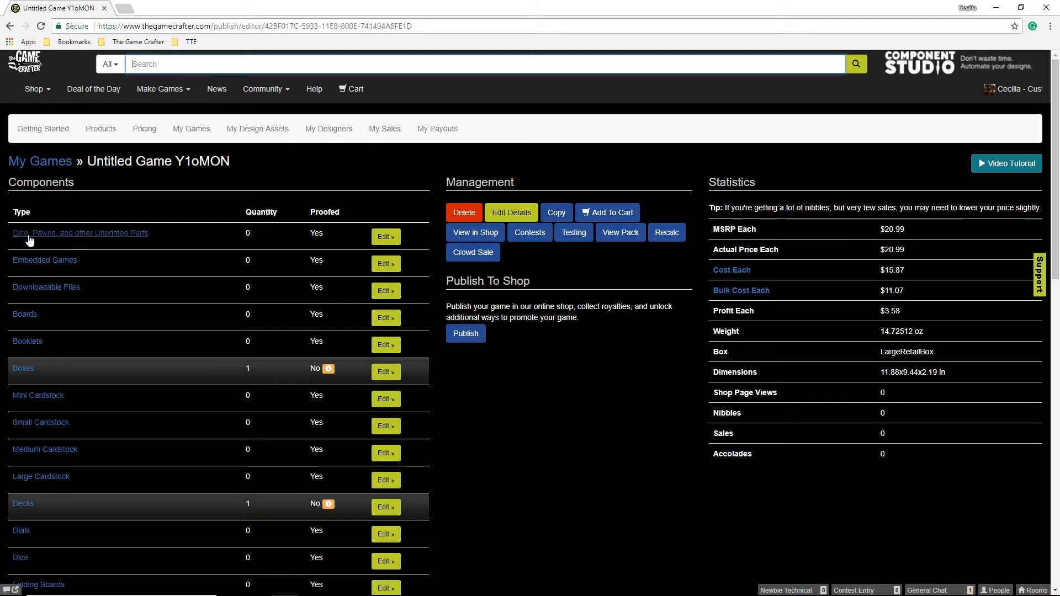
Search parts for 'dice' and add two black 14mm rounded D6 dice.
left_click(386, 237)
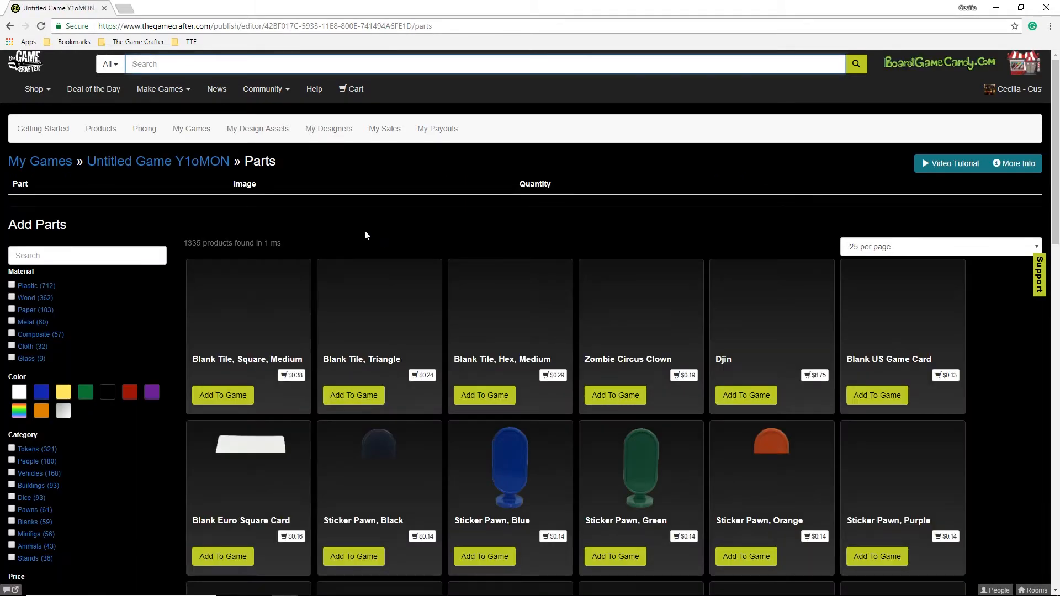
left_click(86, 253)
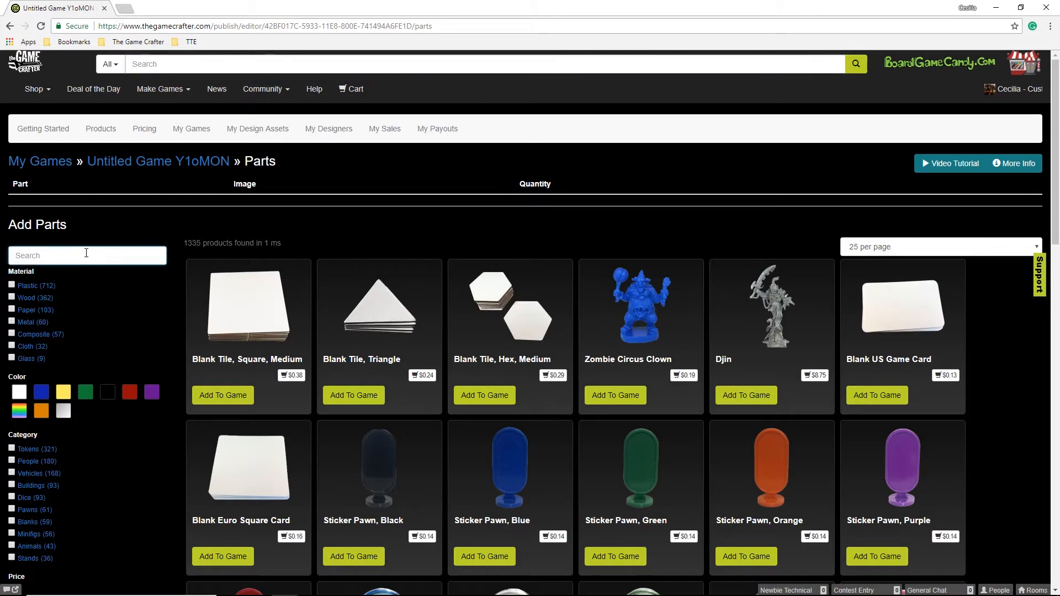
type("dice")
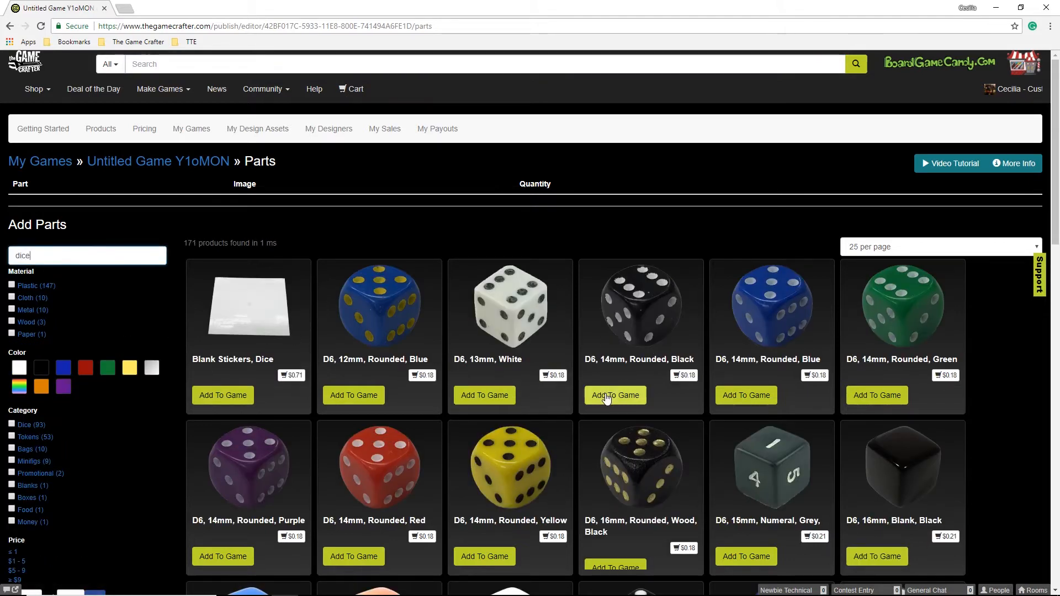
left_click(607, 396)
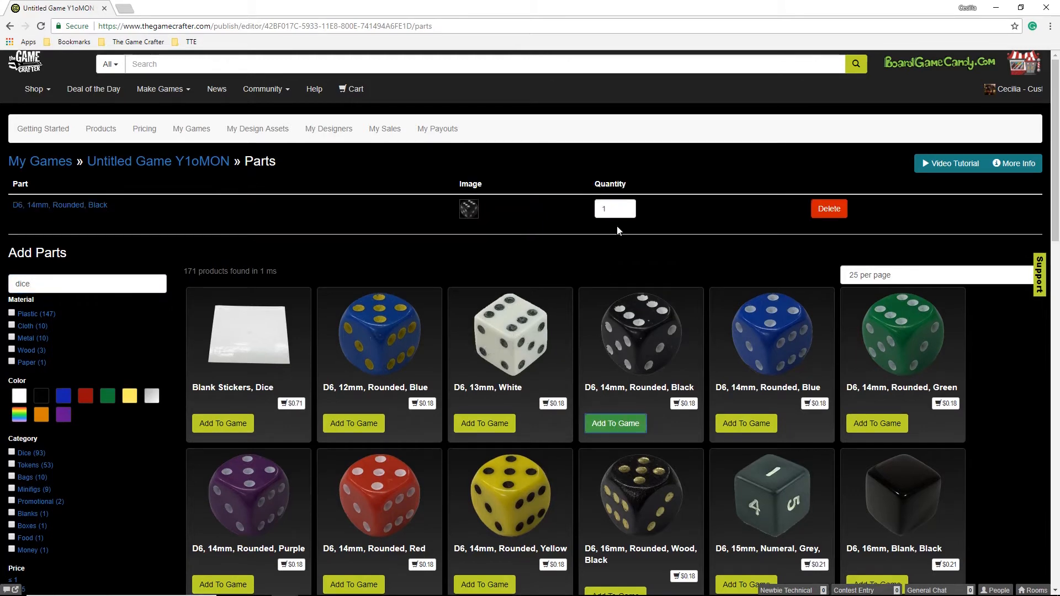
left_click(615, 213)
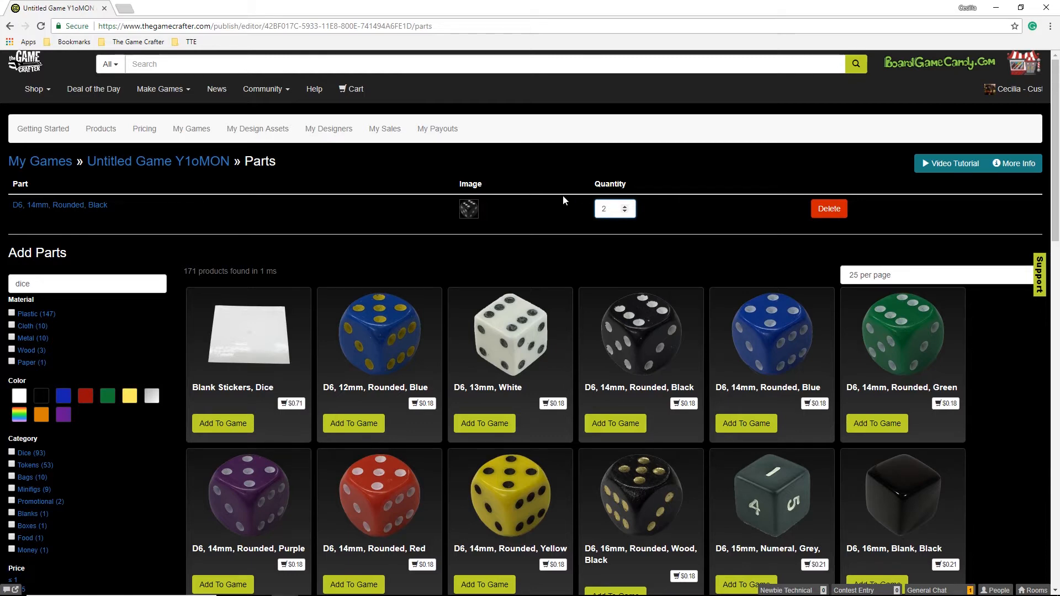
Search 'meeple' and add transparent black, blue, green, orange, red and purple meeples.
double_click(60, 282)
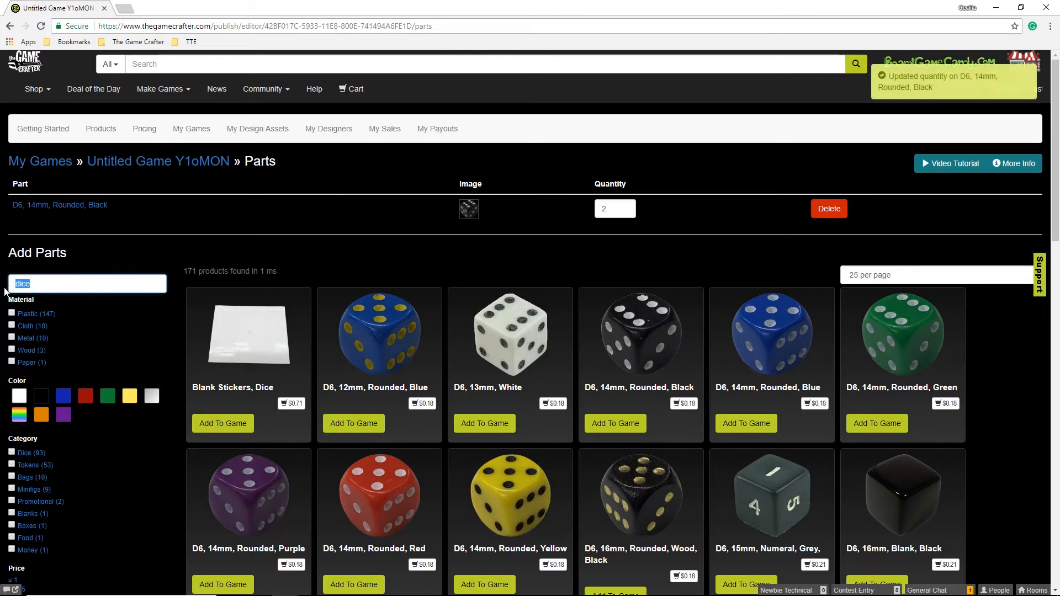
type("meeple")
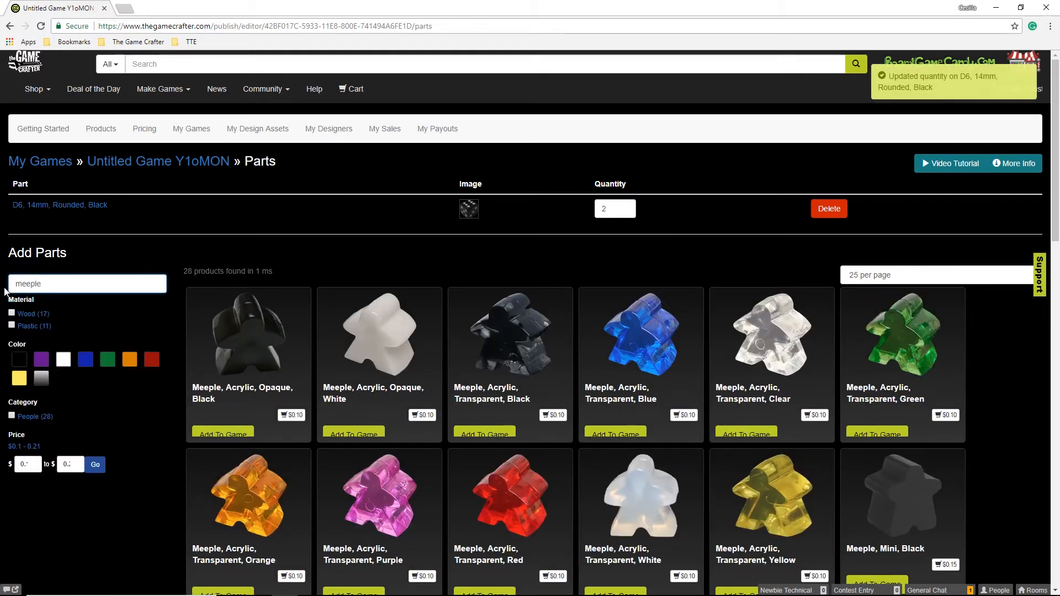
scroll(137, 413, "down", 1)
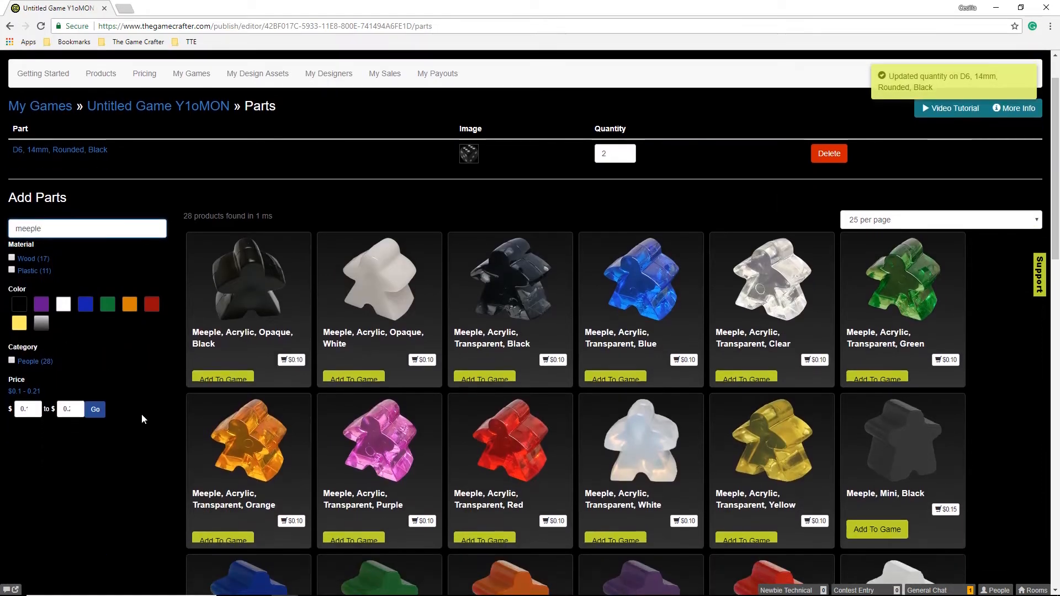
left_click(499, 381)
left_click(617, 408)
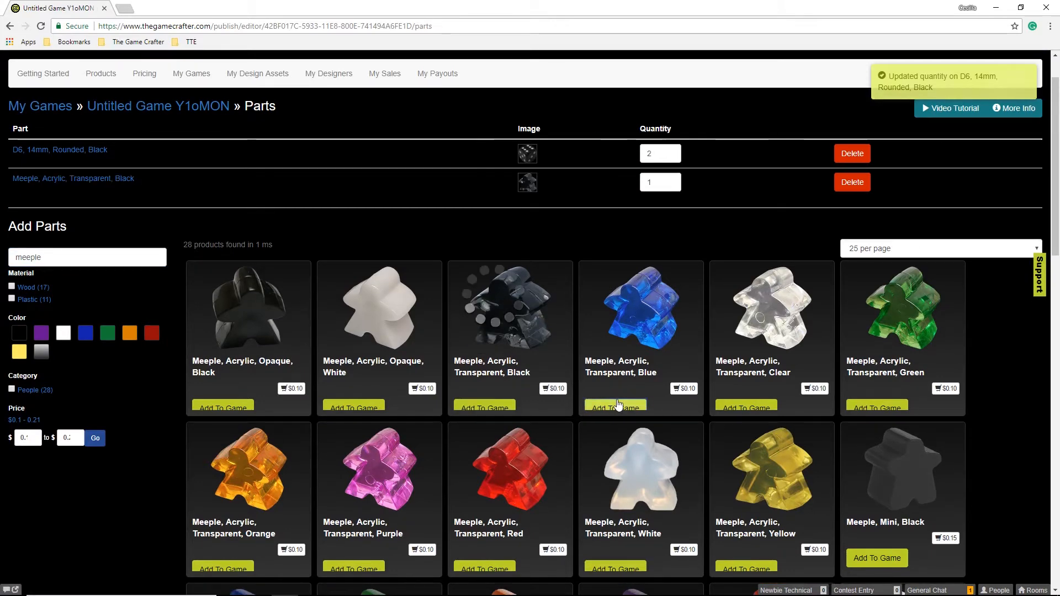
left_click(891, 436)
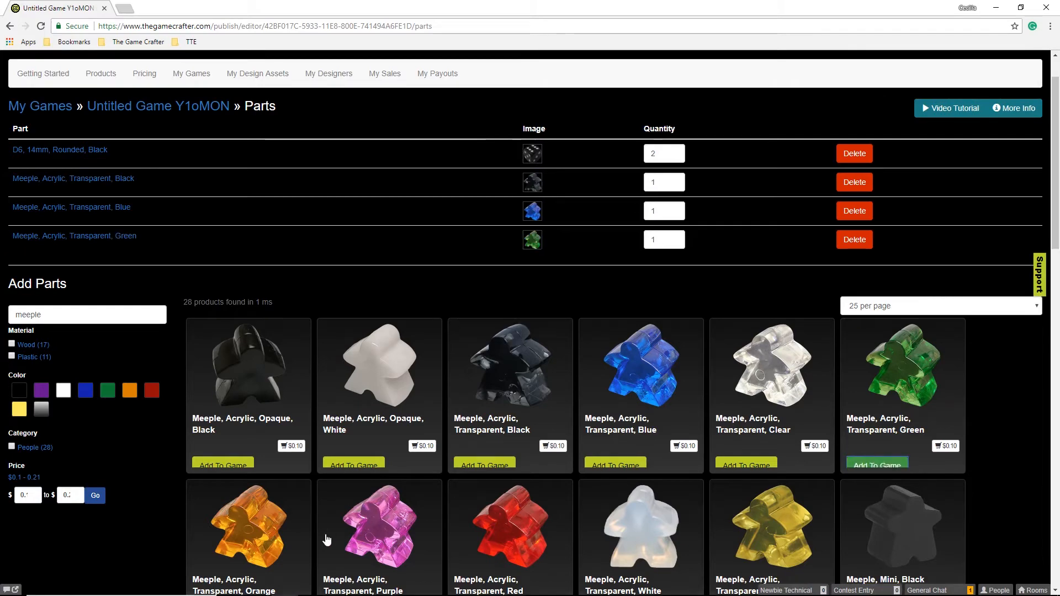
scroll(326, 497, "down", 3)
left_click(226, 460)
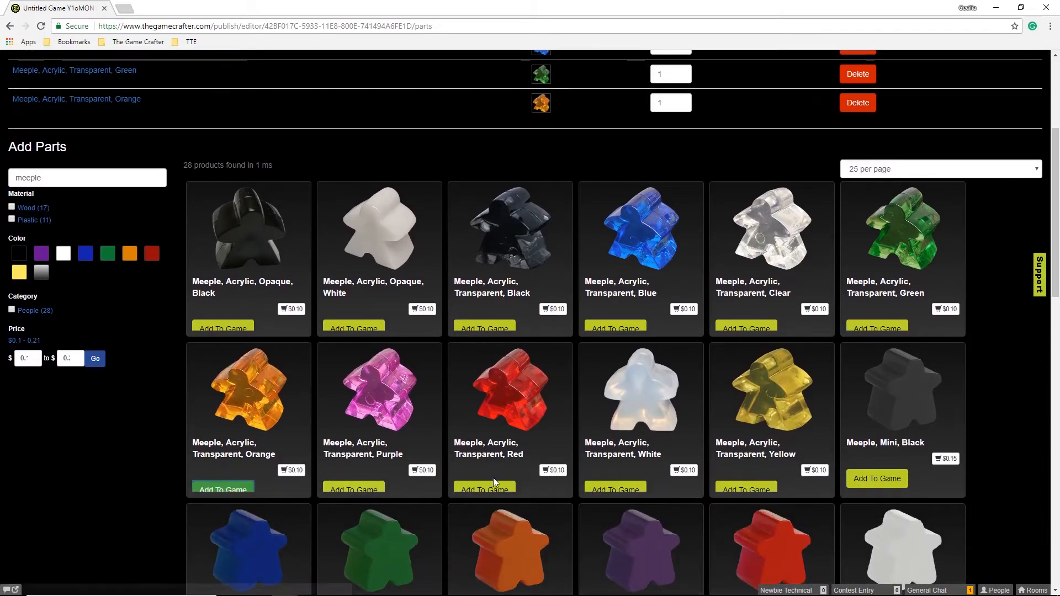
left_click(491, 481)
scroll(457, 436, "up", 3)
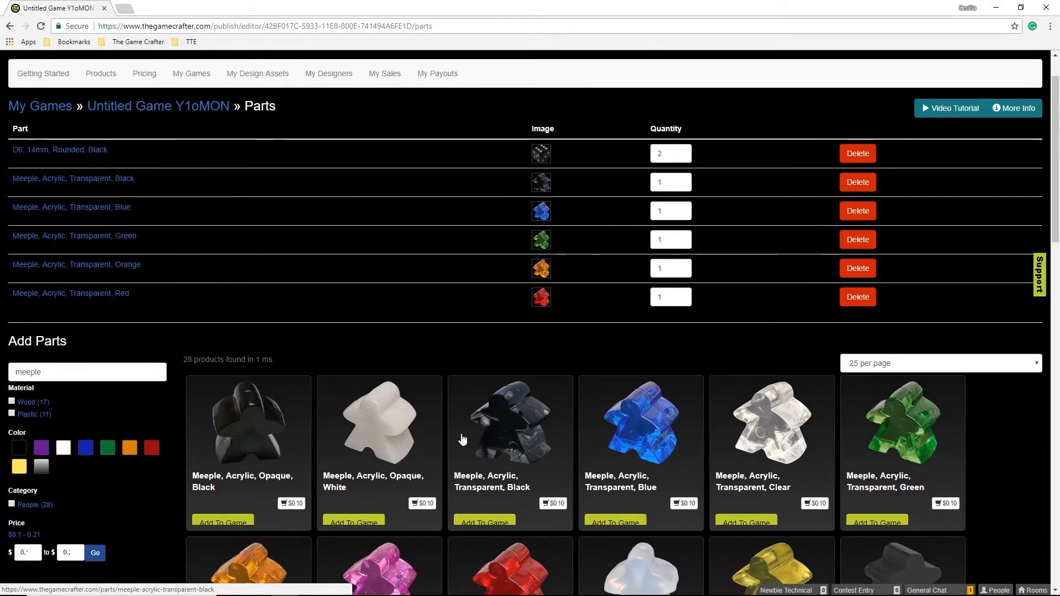
scroll(462, 439, "down", 3)
left_click(353, 572)
scroll(447, 489, "up", 3)
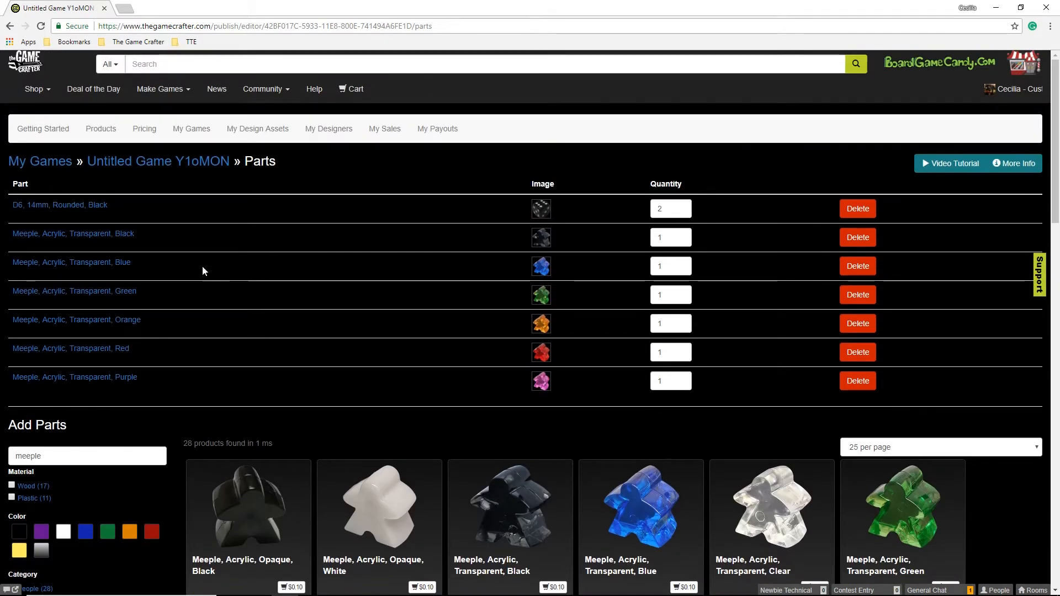
Add a placeholder Accordion Board under Folding Boards, raising MSRP to $31.99.
left_click(152, 168)
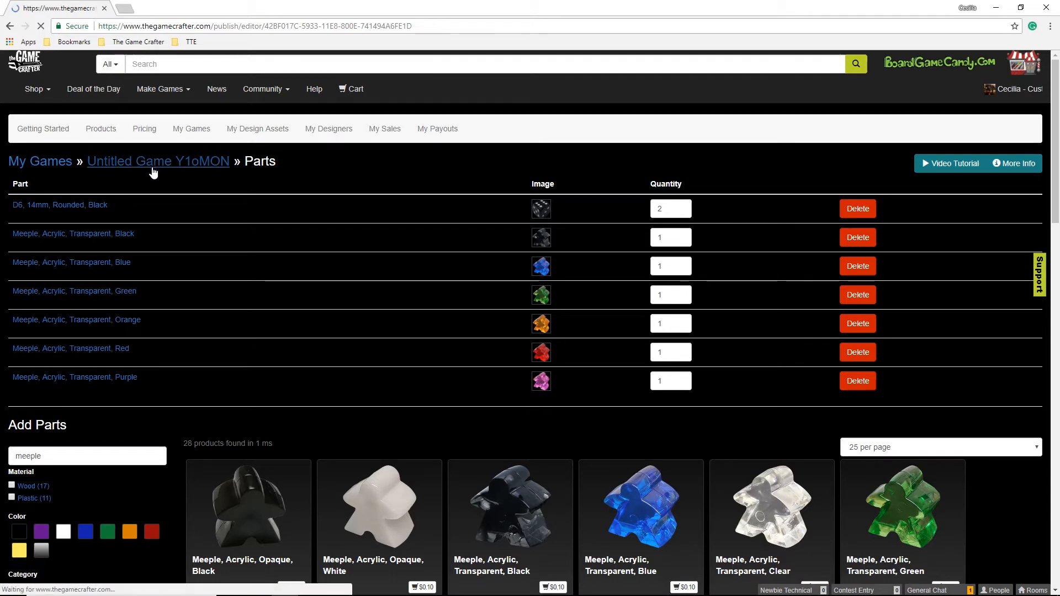
scroll(110, 454, "down", 3)
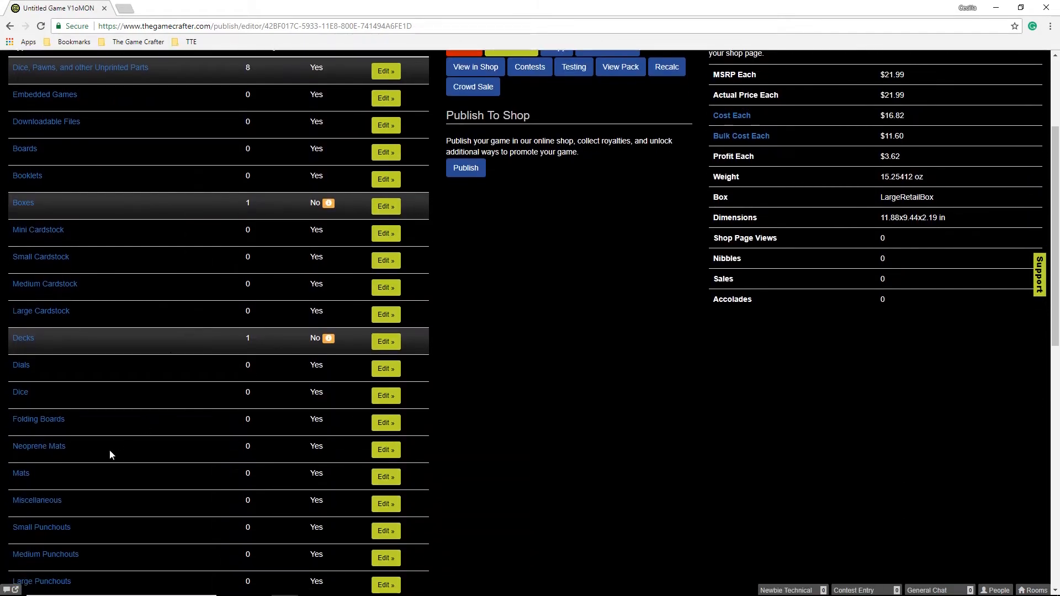
left_click(386, 423)
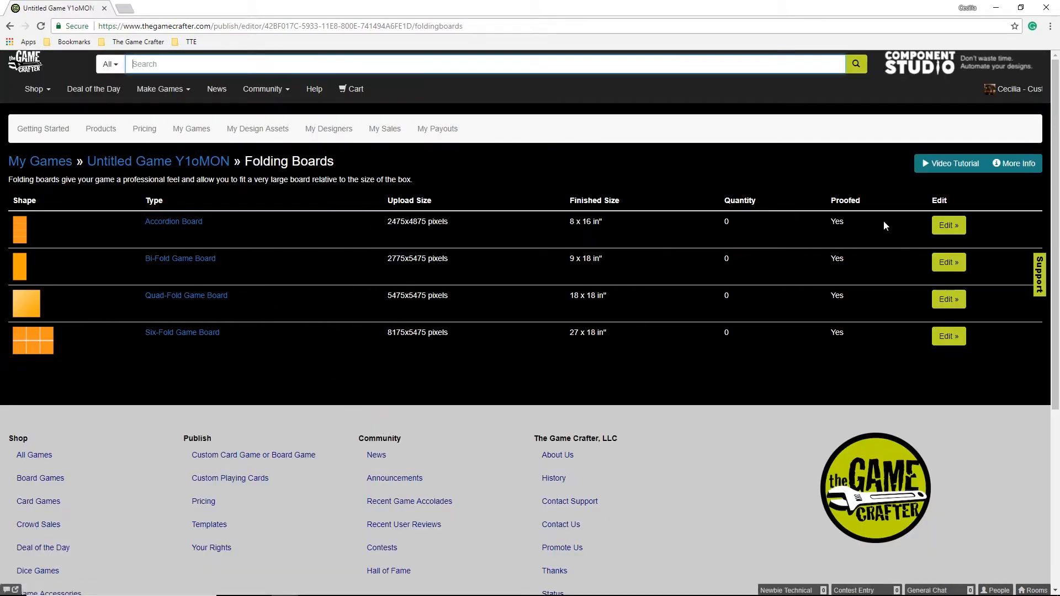
left_click(948, 225)
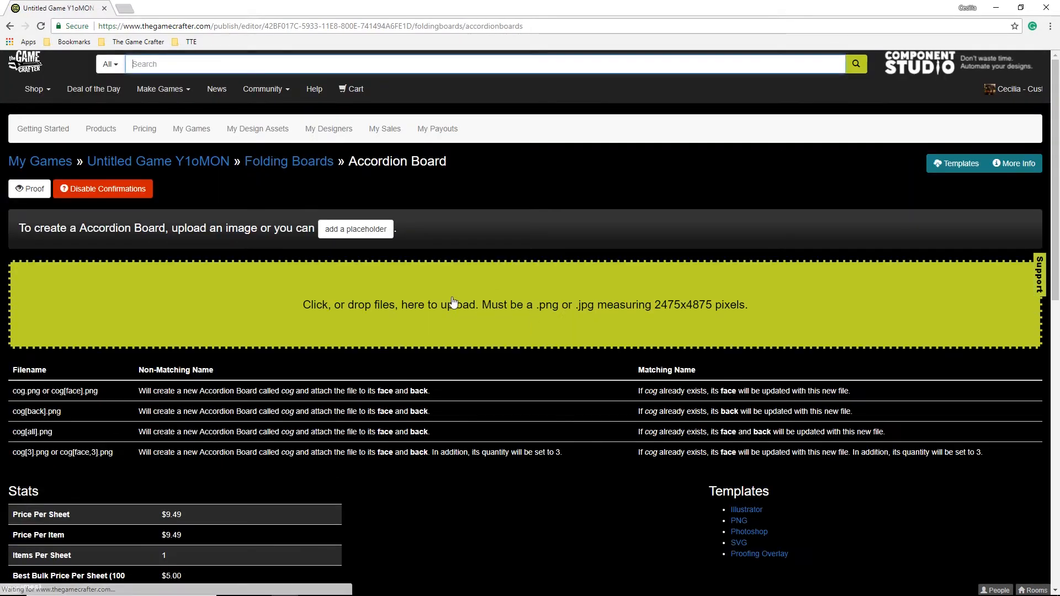
left_click(334, 229)
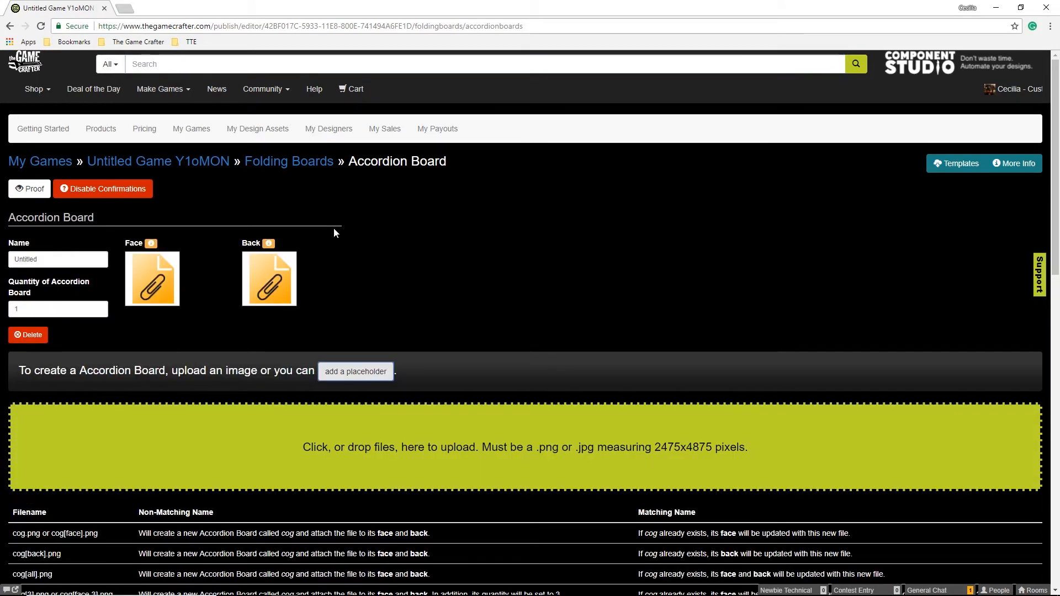
left_click(175, 170)
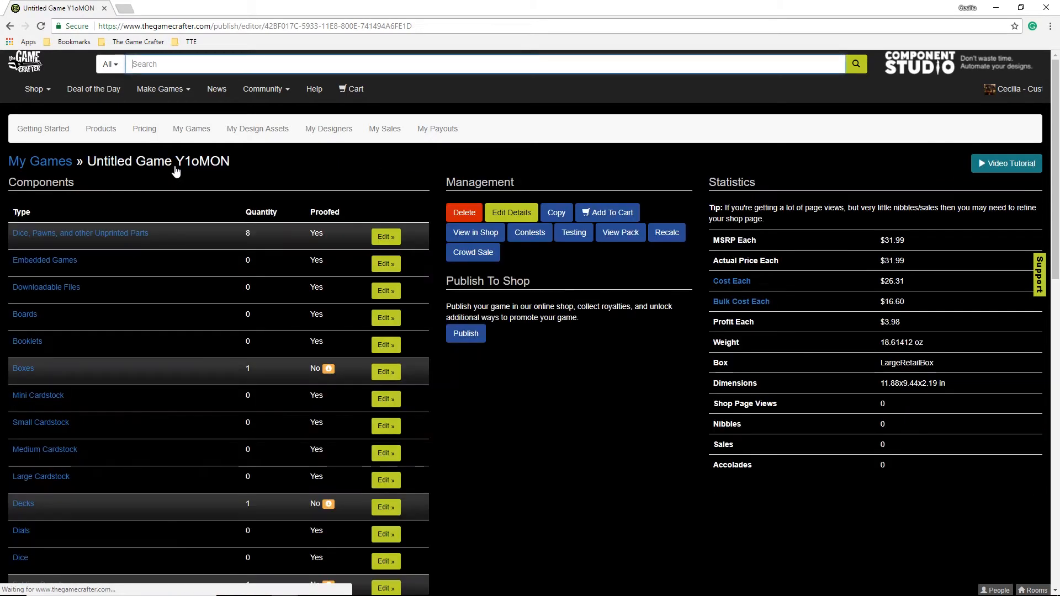
Check the cost breakdown showing a $26.31 game cost, then open Printed Components.
left_click(732, 281)
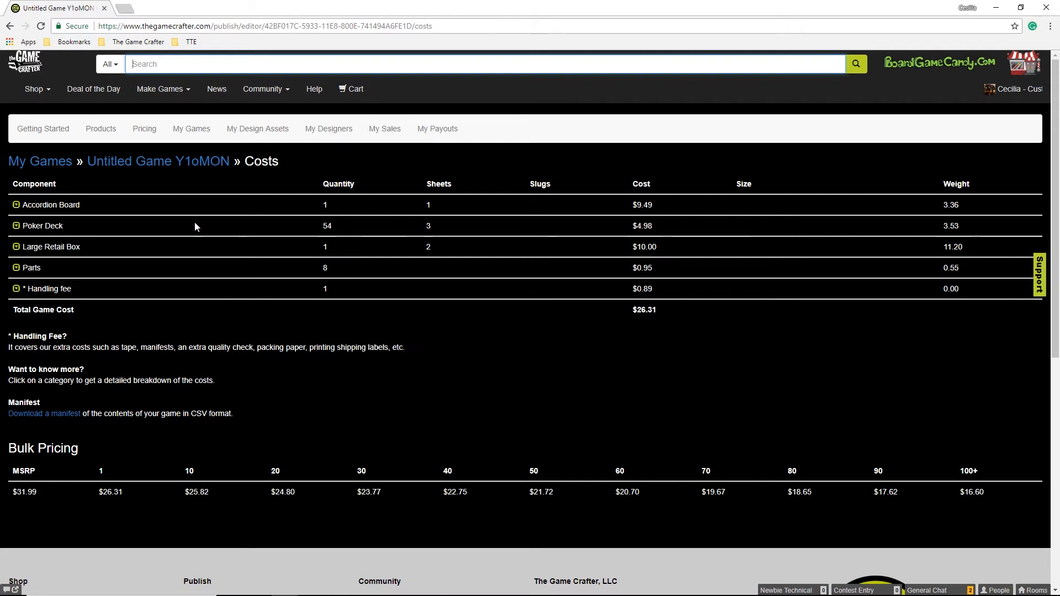
left_click(112, 132)
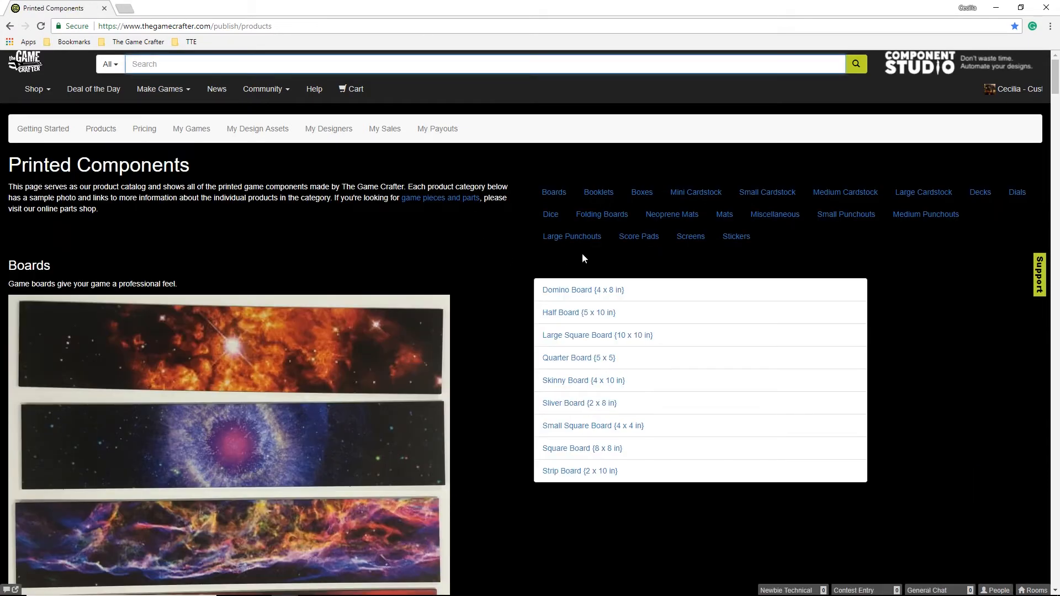
Save the 2.5" x 3.5" Poker Deck PNG template as poker-card.png.
left_click(981, 194)
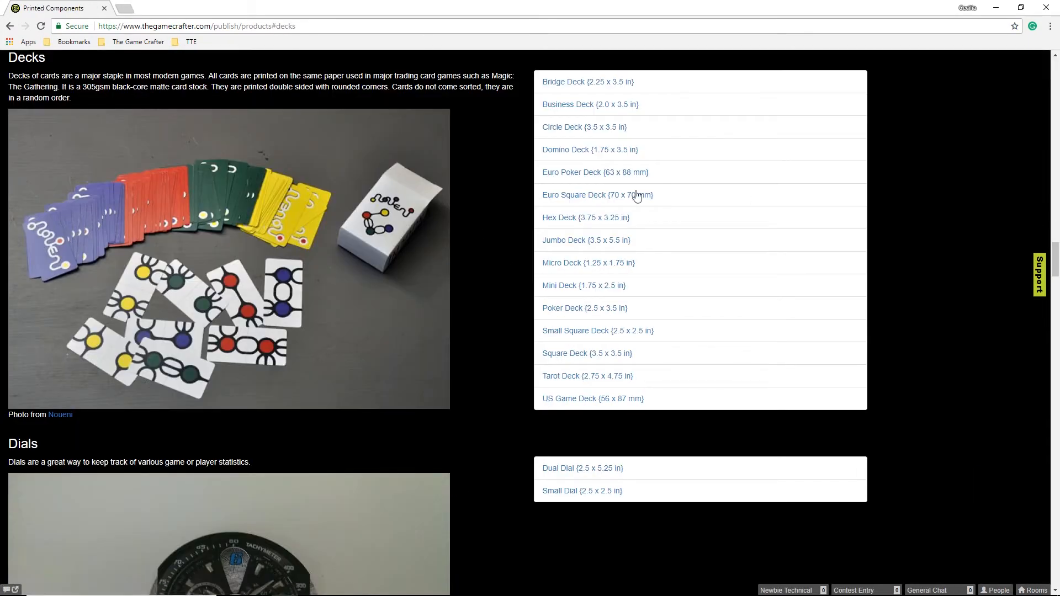
left_click(580, 308)
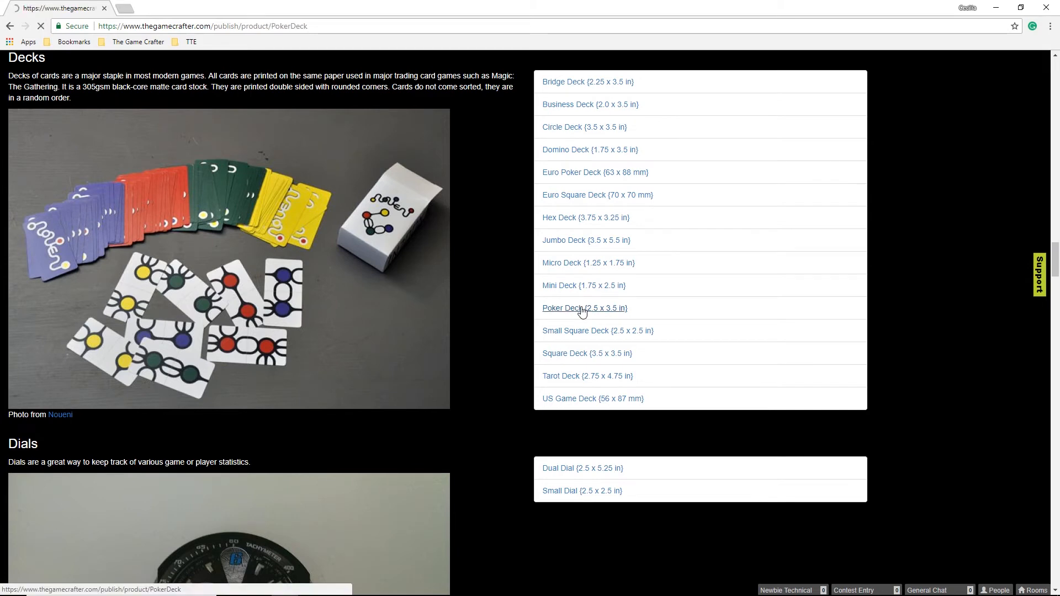
left_click(390, 229)
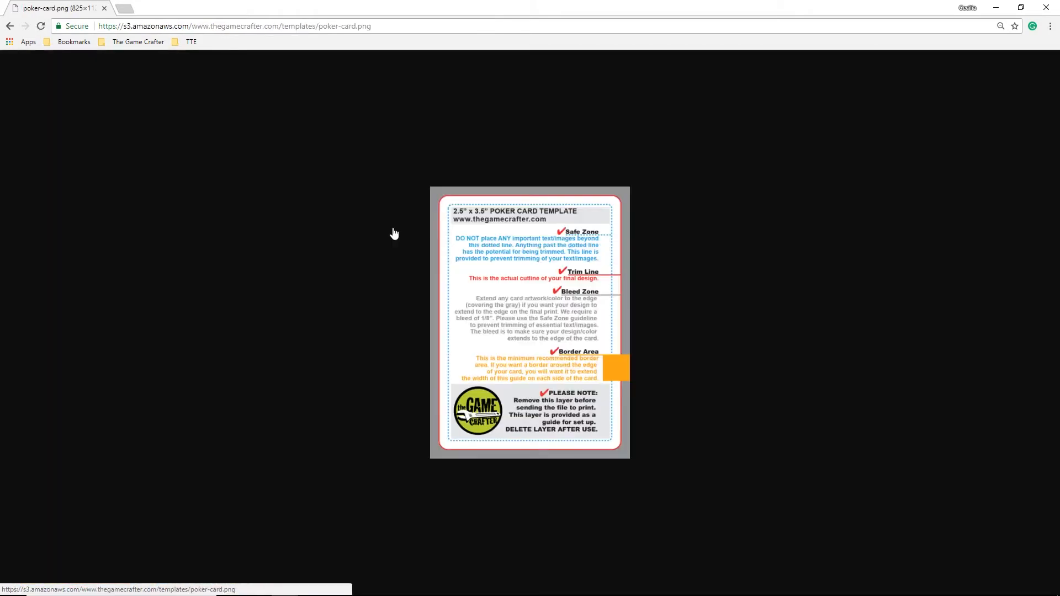
right_click(485, 244)
left_click(519, 268)
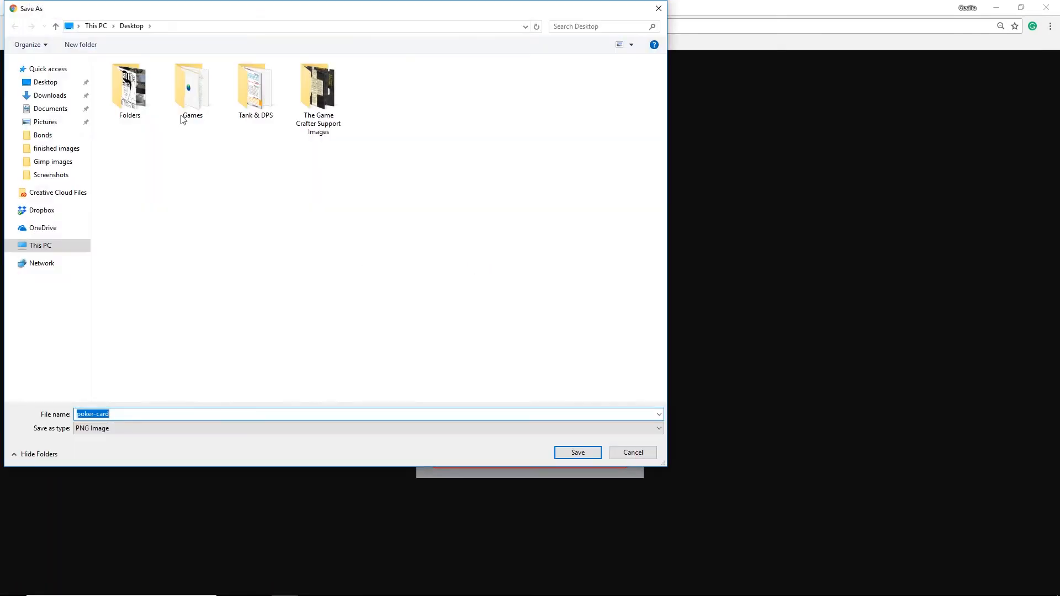
left_click(576, 452)
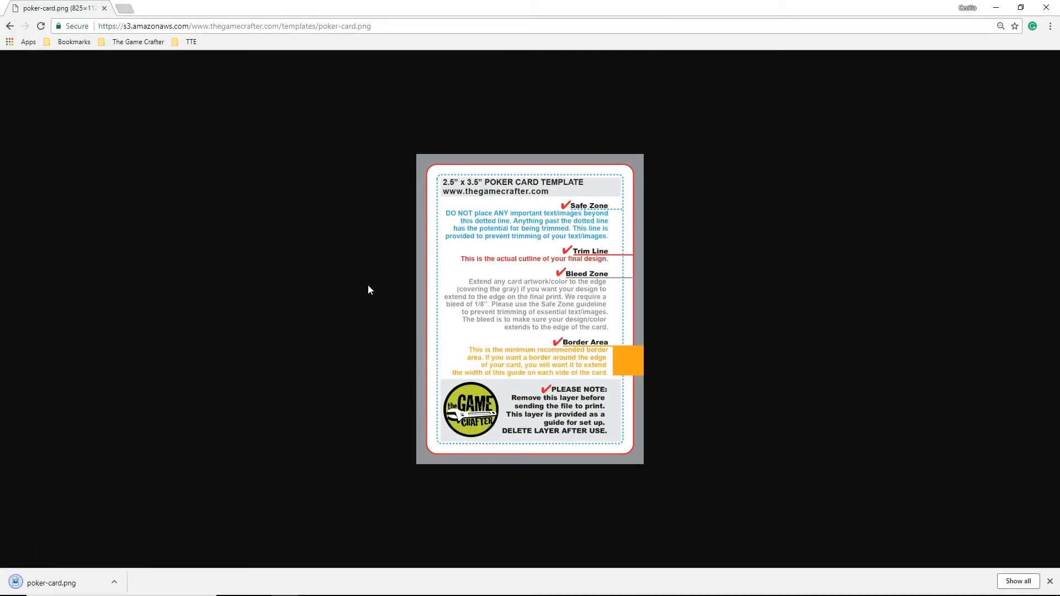
Download the Large Retail Box PNG template as large-retail-box.png.
left_click(10, 26)
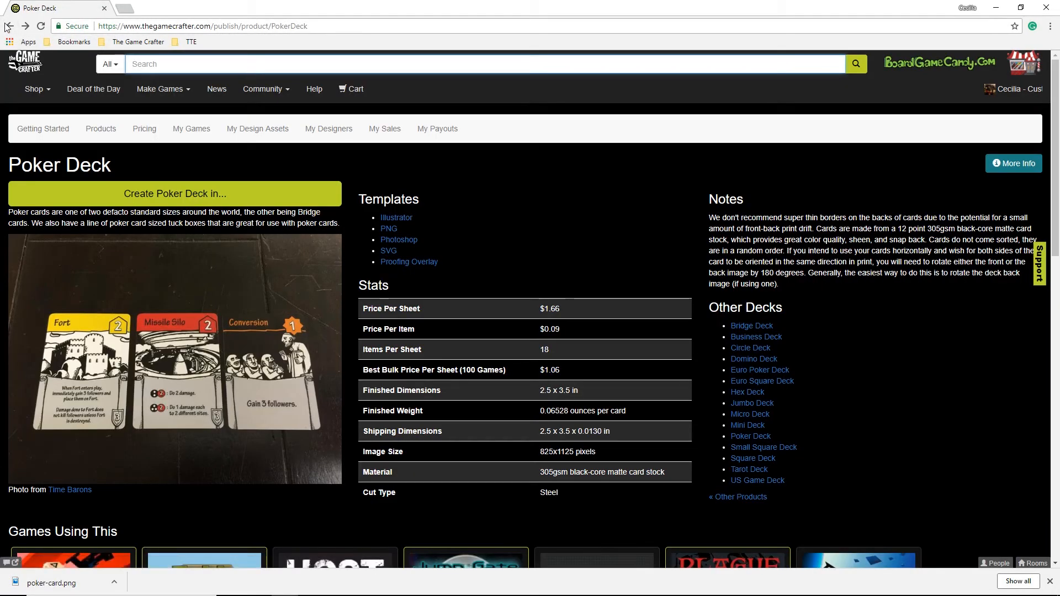
left_click(8, 26)
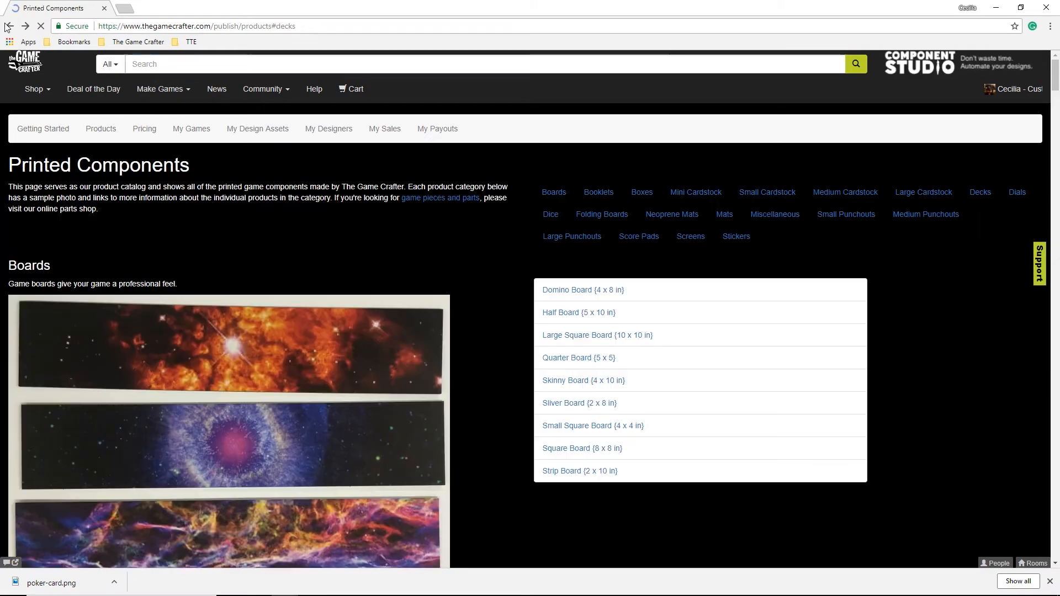
left_click(642, 193)
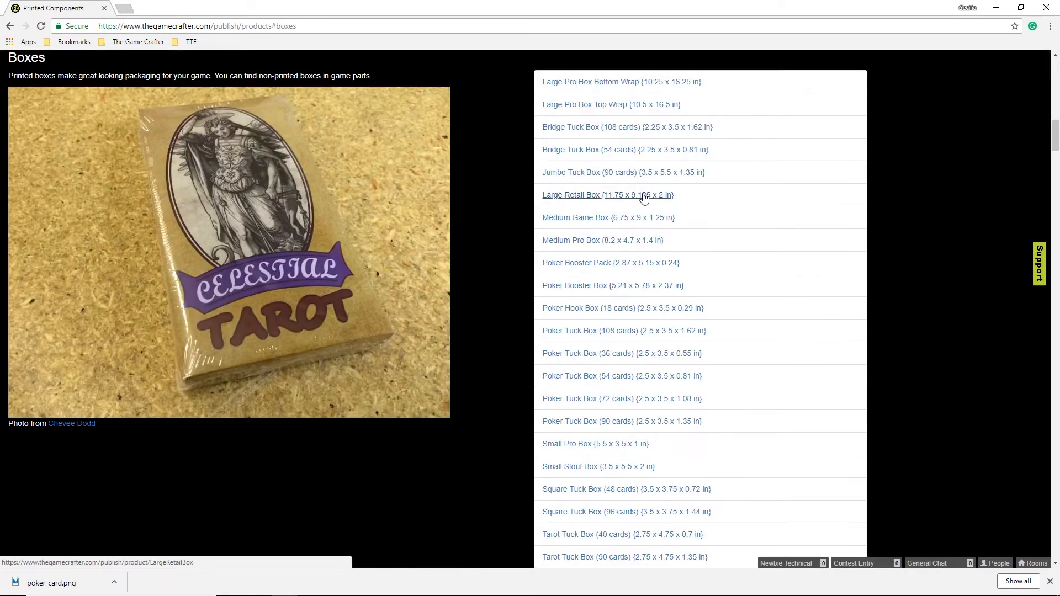
left_click(583, 198)
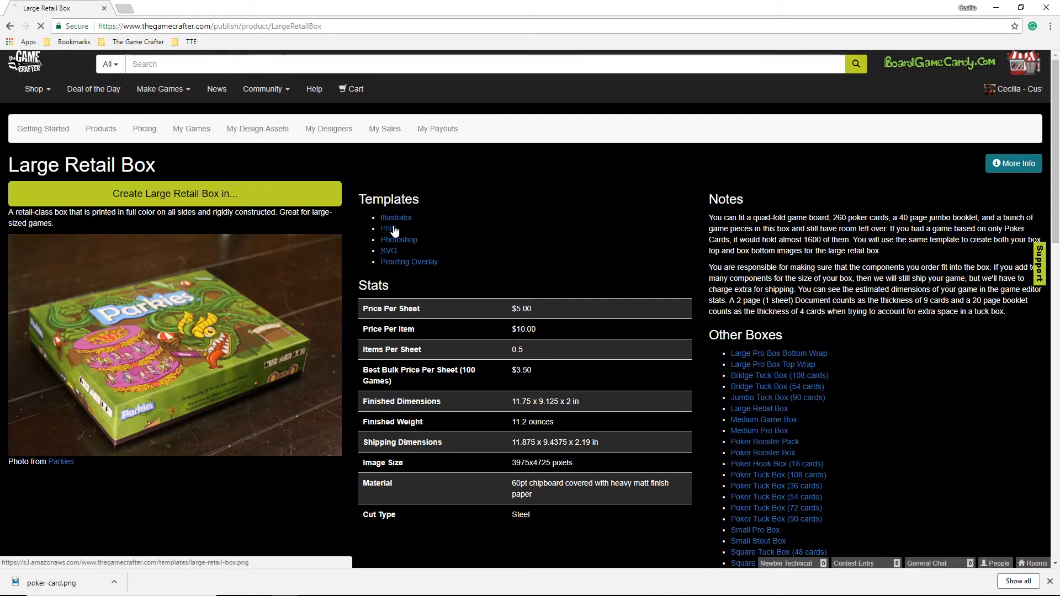
left_click(391, 228)
left_click(524, 233)
key("ctrl+s")
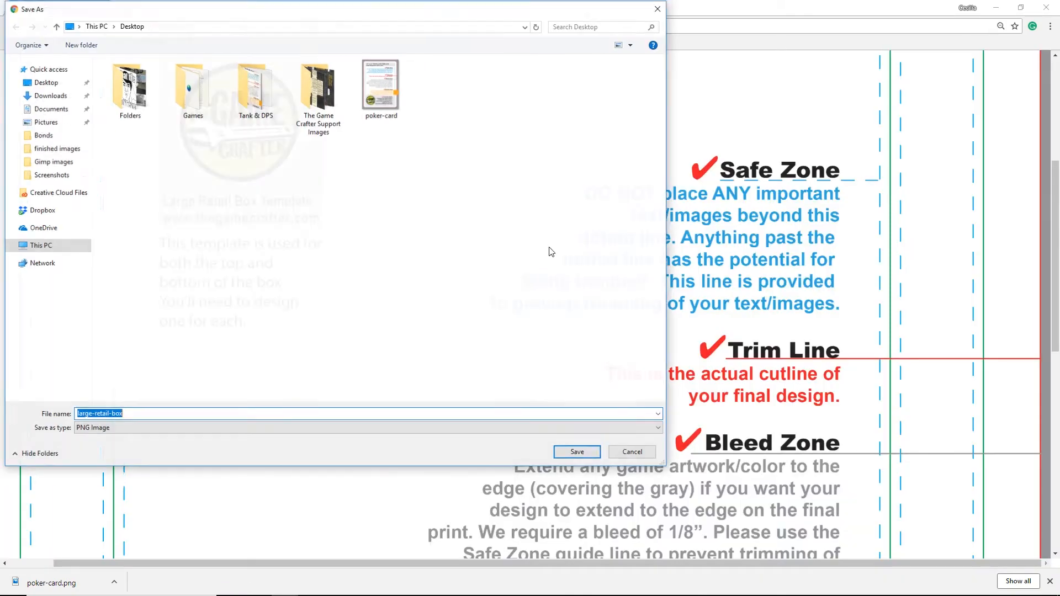
key("Return")
left_click(9, 26)
Download the Accordion Board PNG template as Accordion-Board.png.
left_click(10, 26)
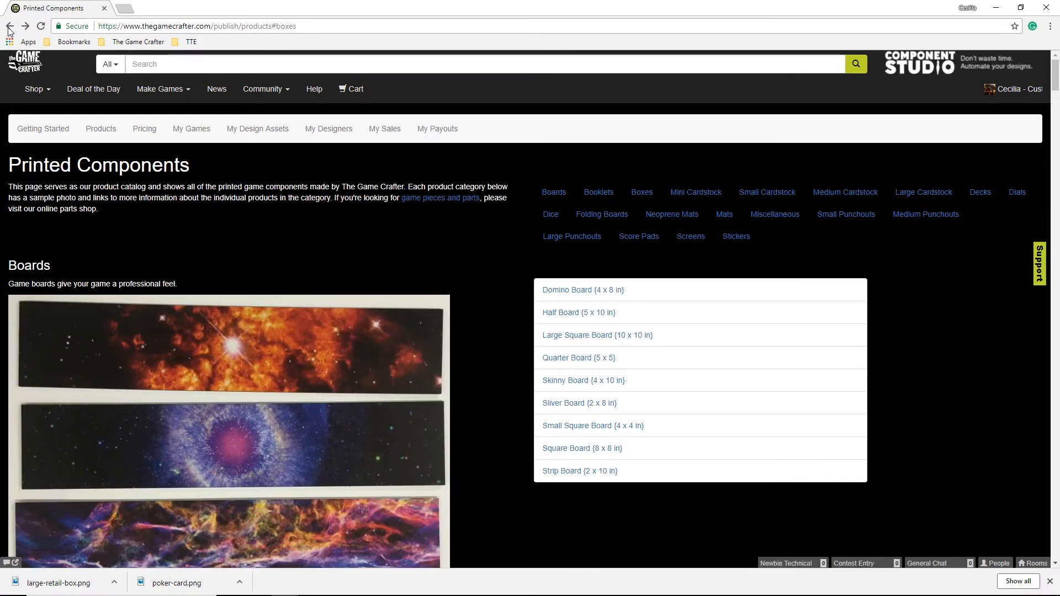
left_click(602, 215)
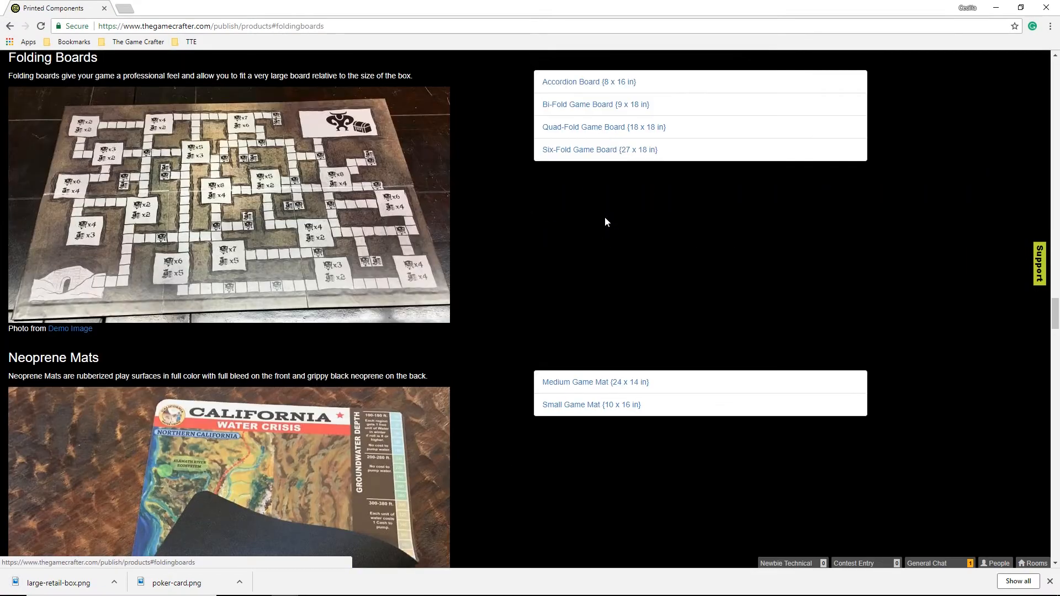
left_click(560, 82)
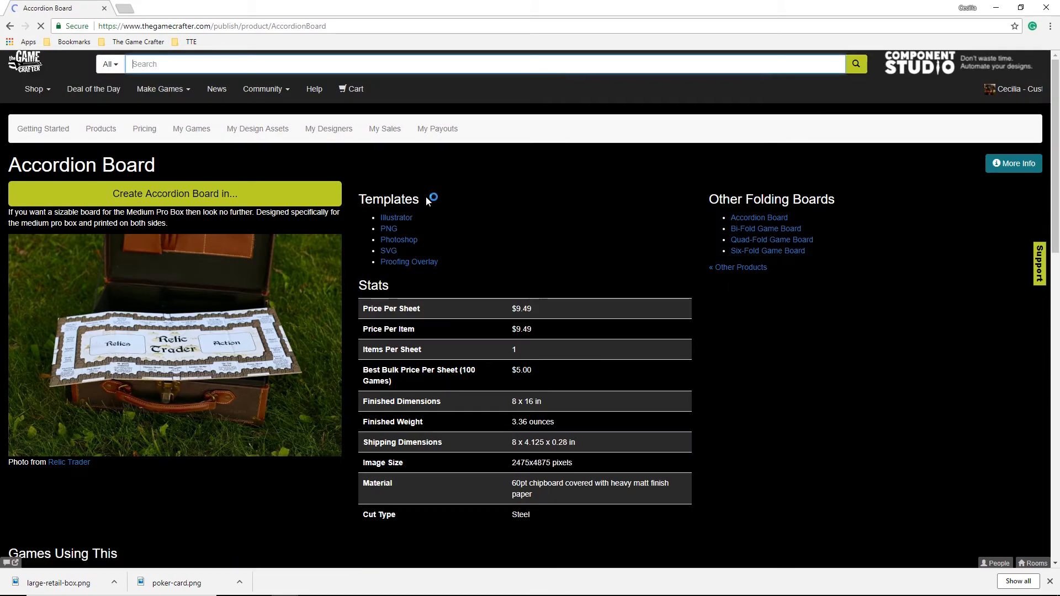
left_click(390, 229)
left_click(555, 238)
right_click(556, 239)
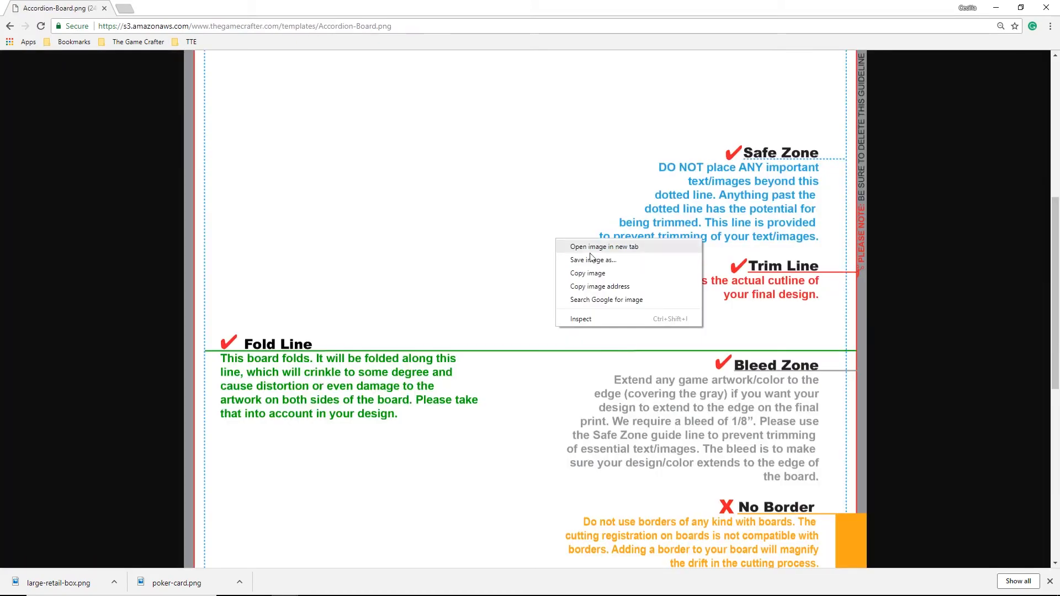
left_click(591, 259)
left_click(577, 452)
left_click(10, 26)
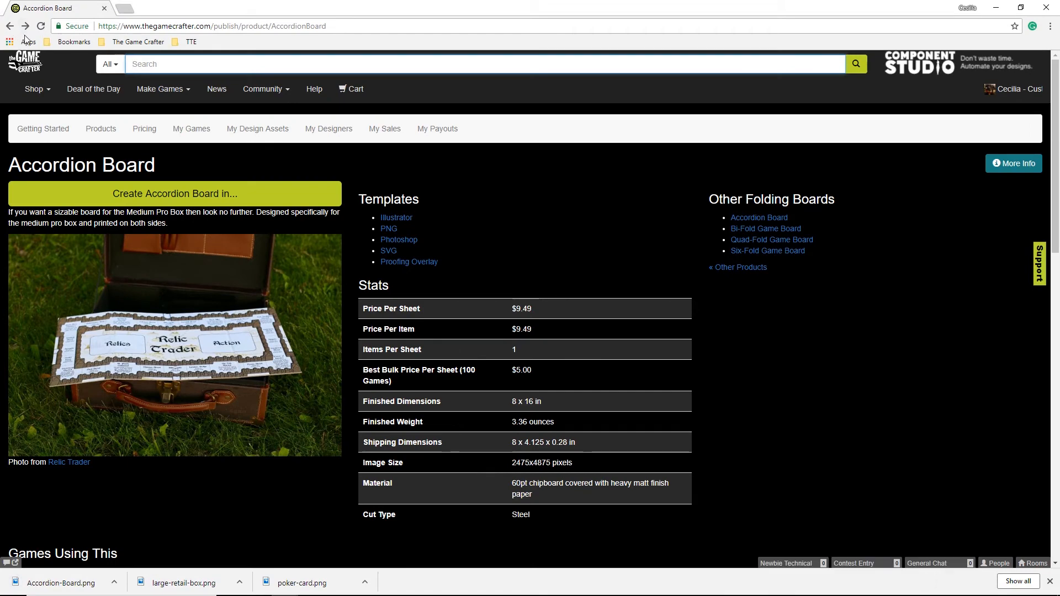
left_click(160, 89)
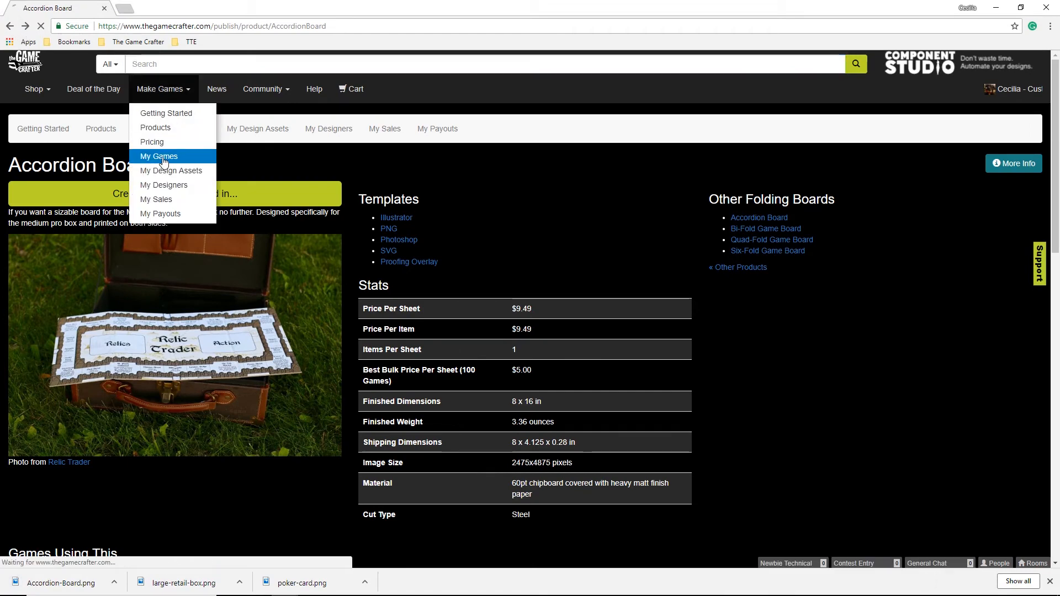
Open Untitled Game Y1oMON and go to its Large Retail Box editor.
scroll(166, 193, "down", 2)
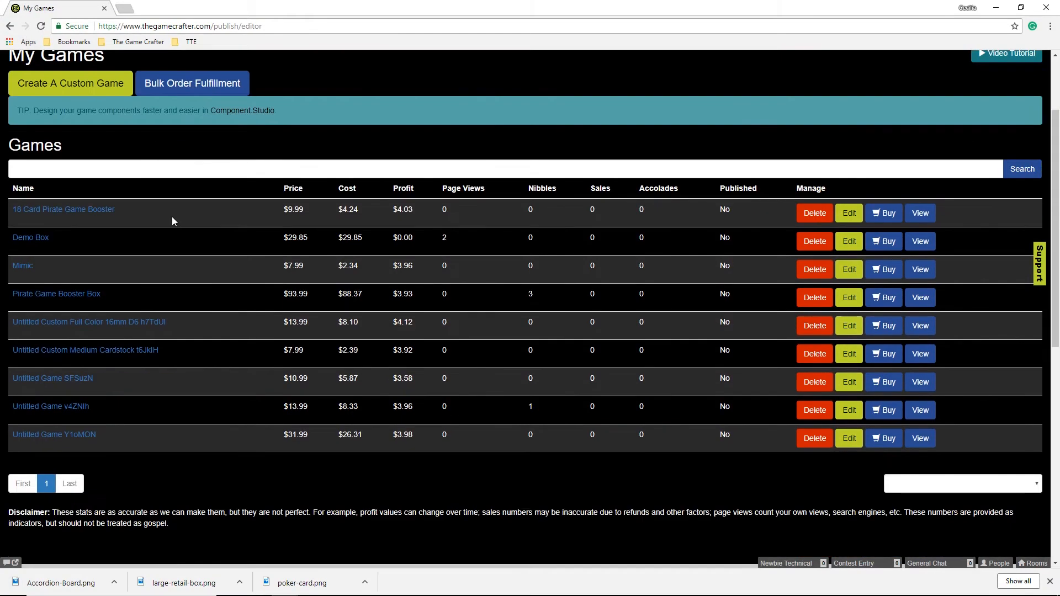
left_click(77, 437)
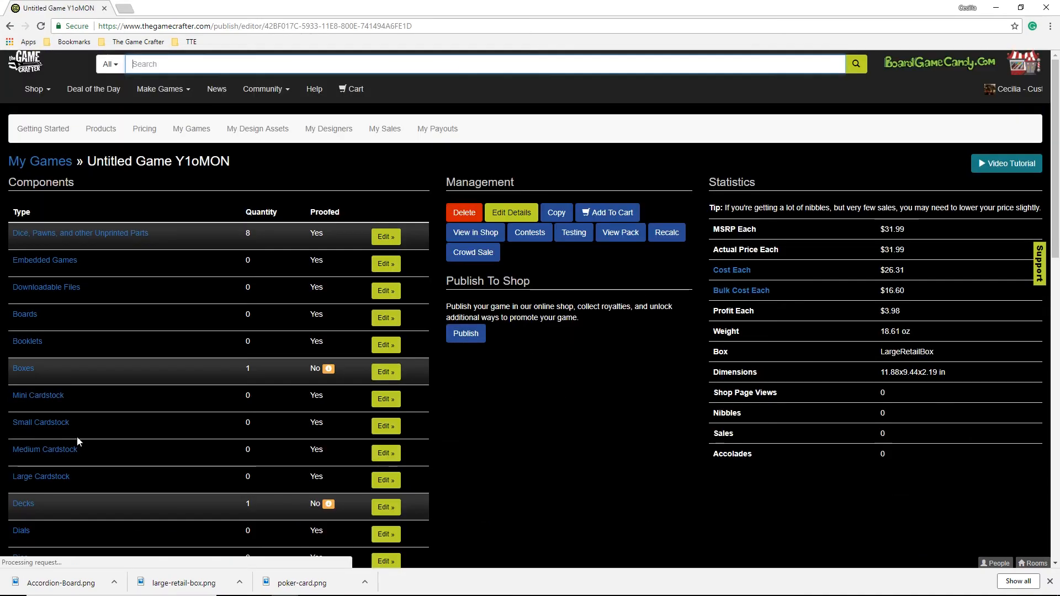
scroll(80, 365, "down", 2)
mouse_move(331, 264)
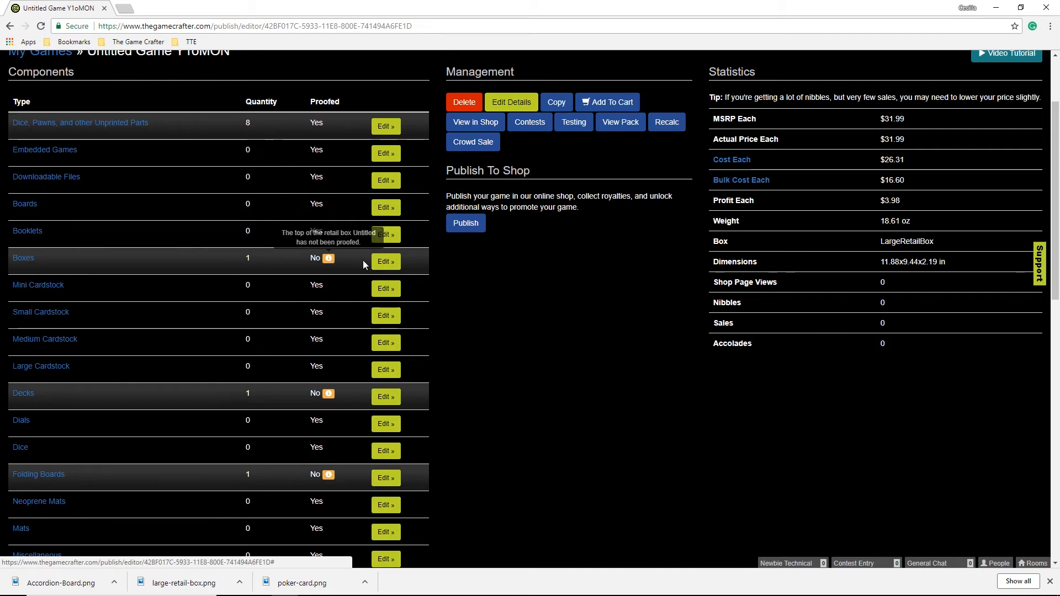
left_click(385, 261)
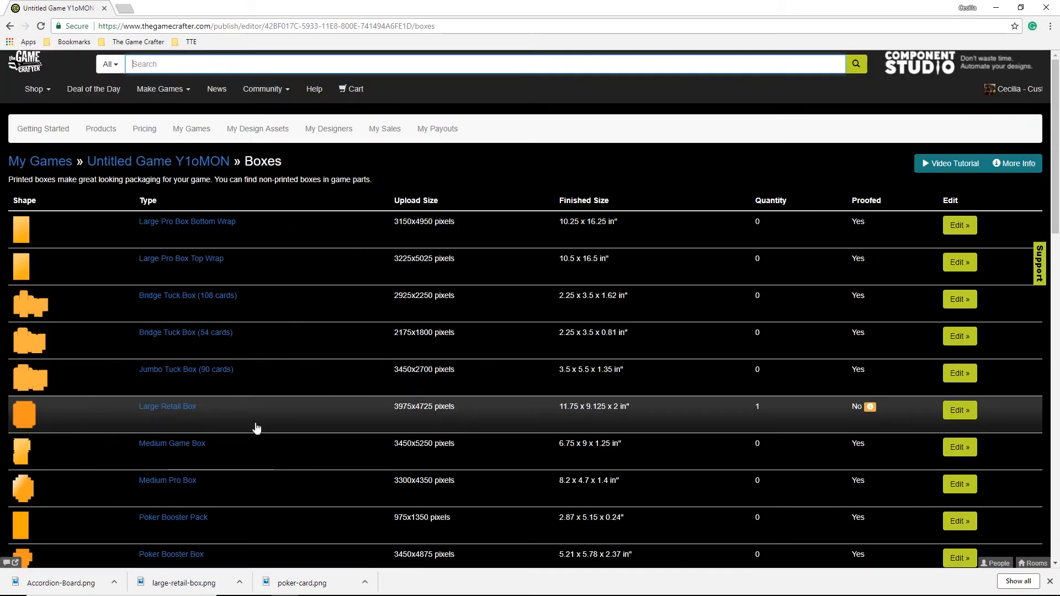
left_click(959, 410)
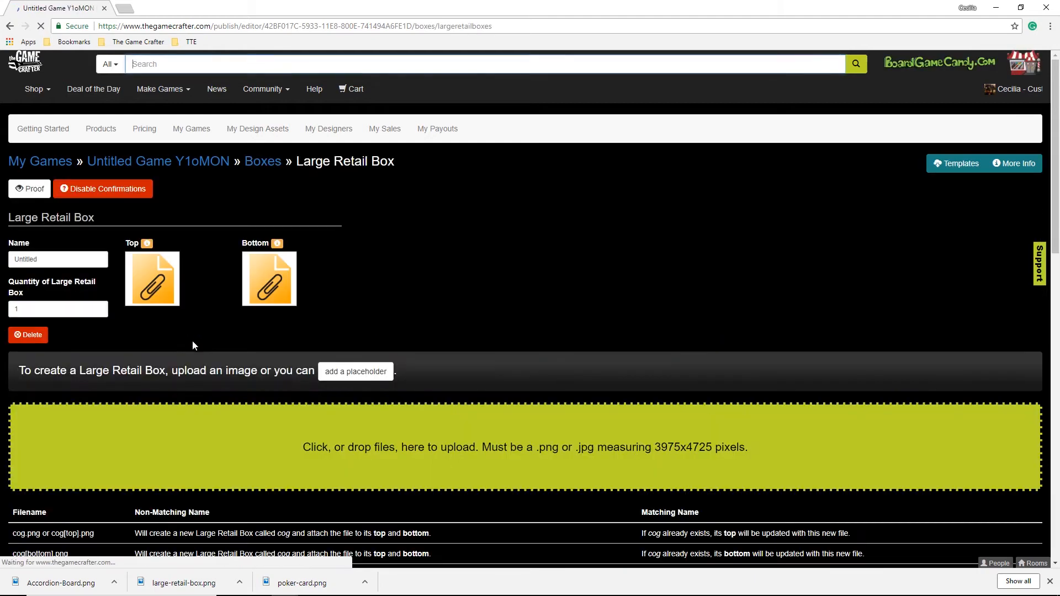
Upload large-retail-box.png as both the box top and bottom images.
left_click(141, 283)
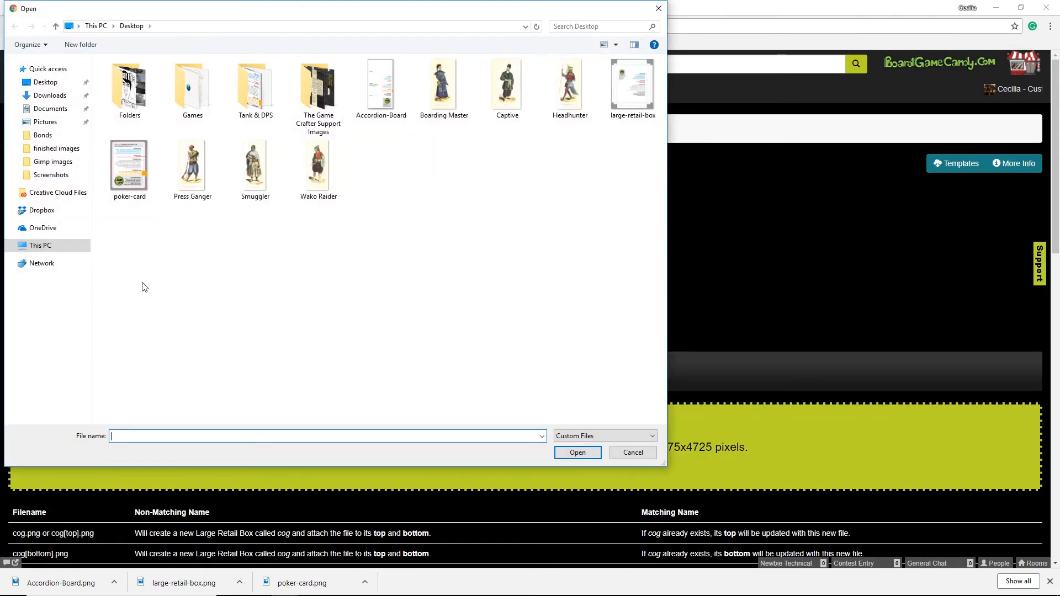
left_click(632, 85)
left_click(577, 452)
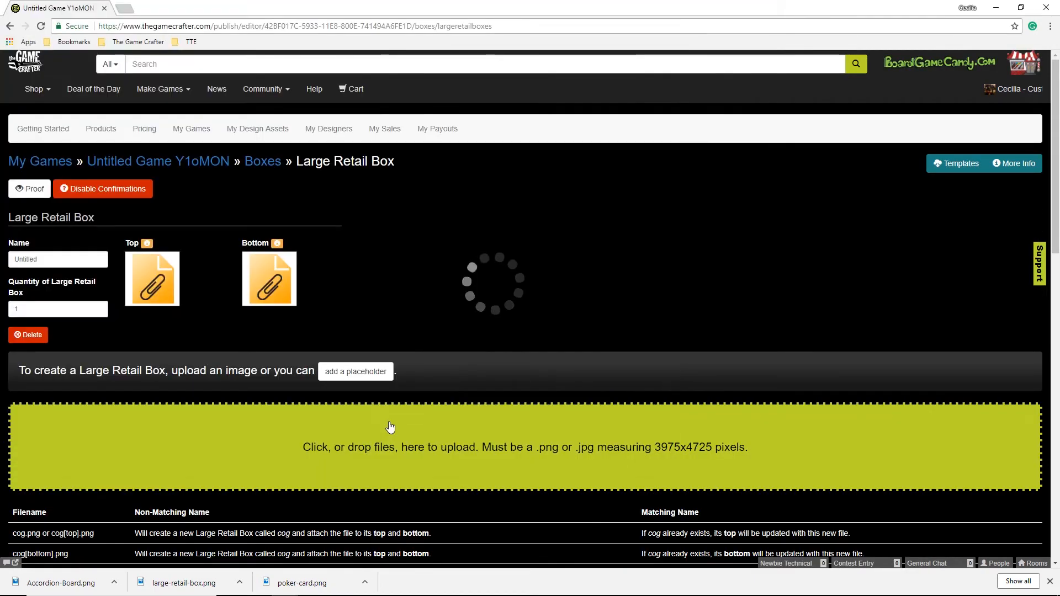
left_click(258, 292)
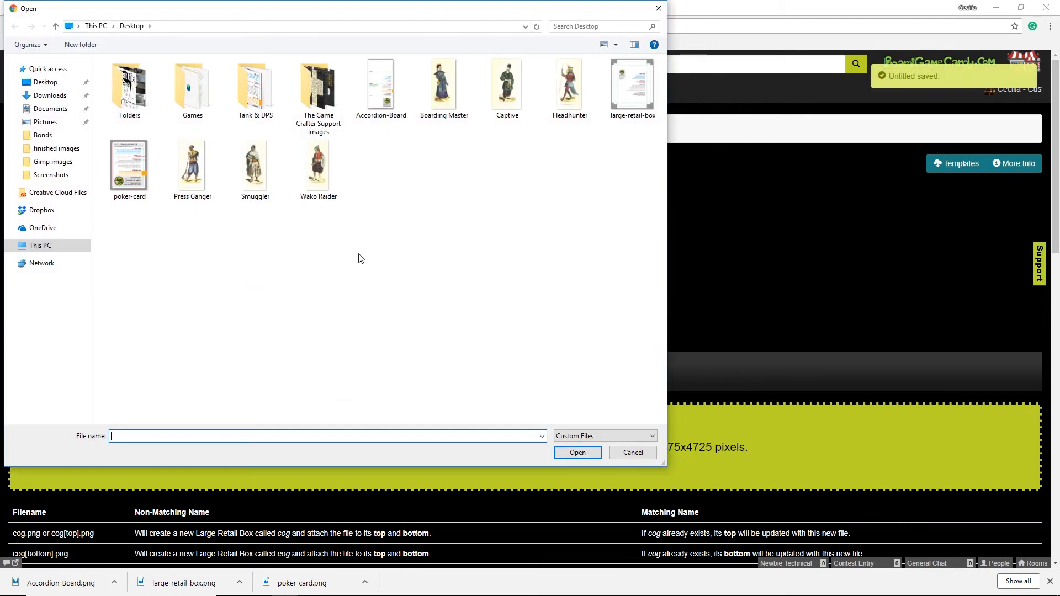
left_click(632, 89)
left_click(579, 454)
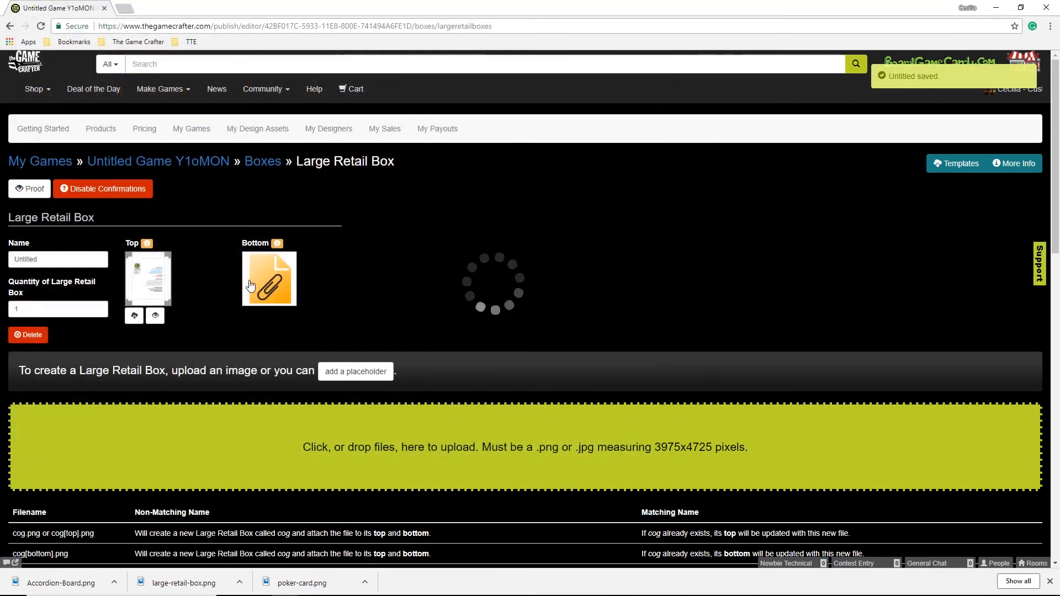
Approve the box proof and return to the game overview.
left_click(155, 317)
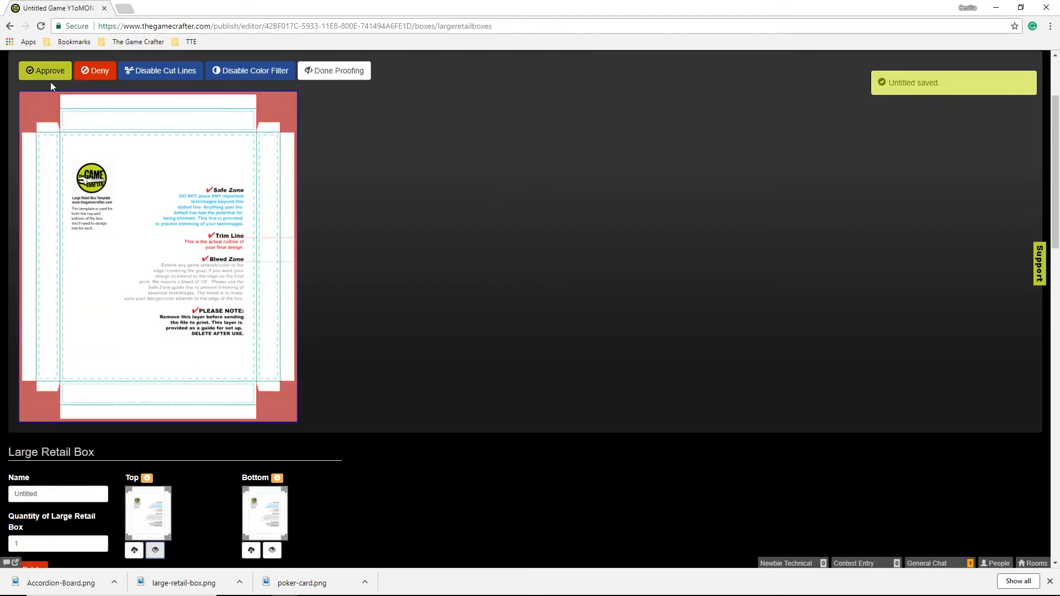
left_click(47, 72)
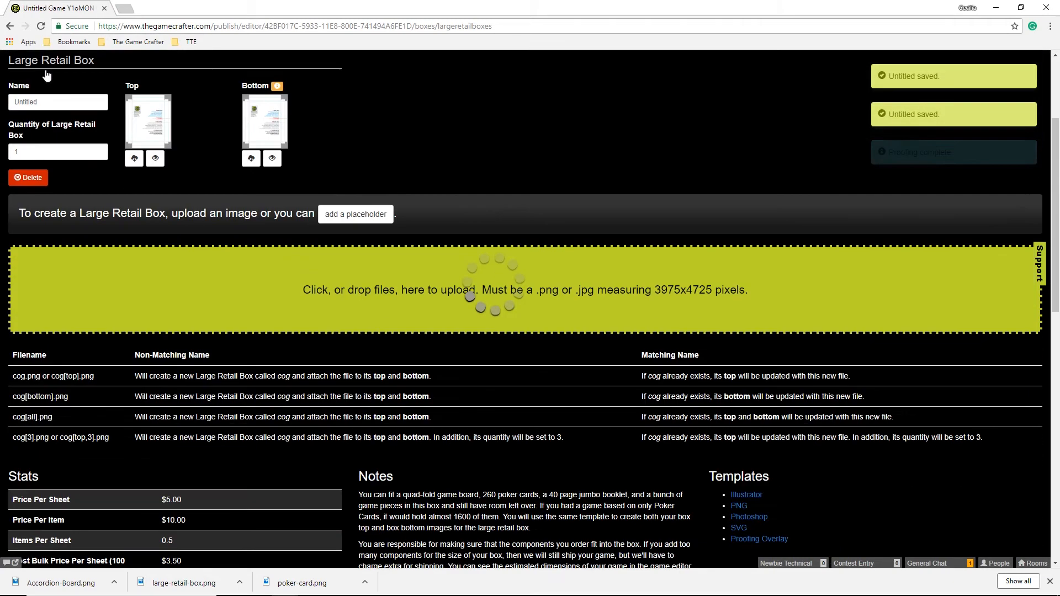
scroll(195, 173, "up", 3)
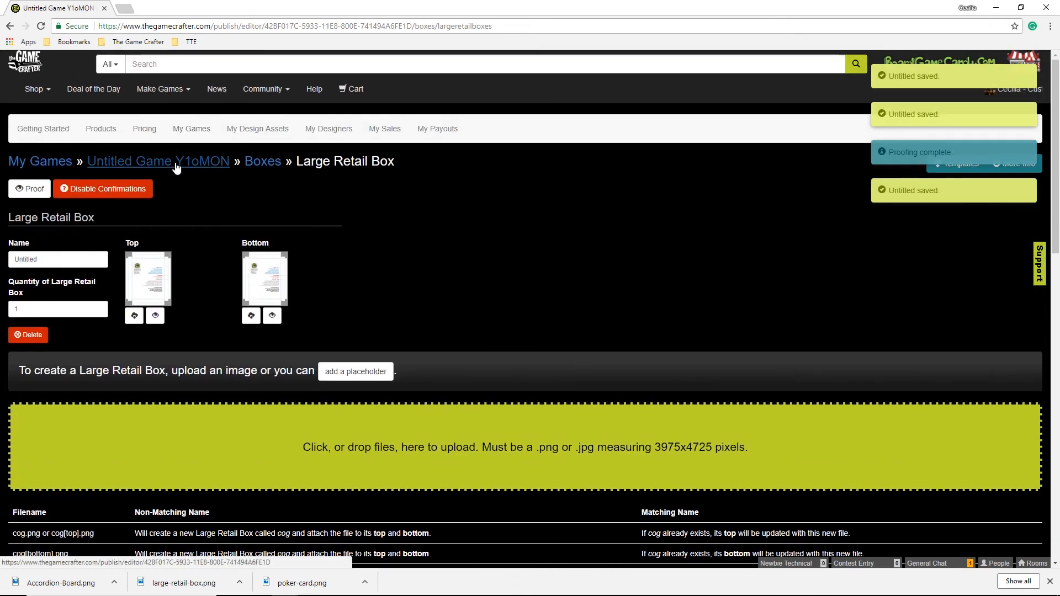
left_click(176, 165)
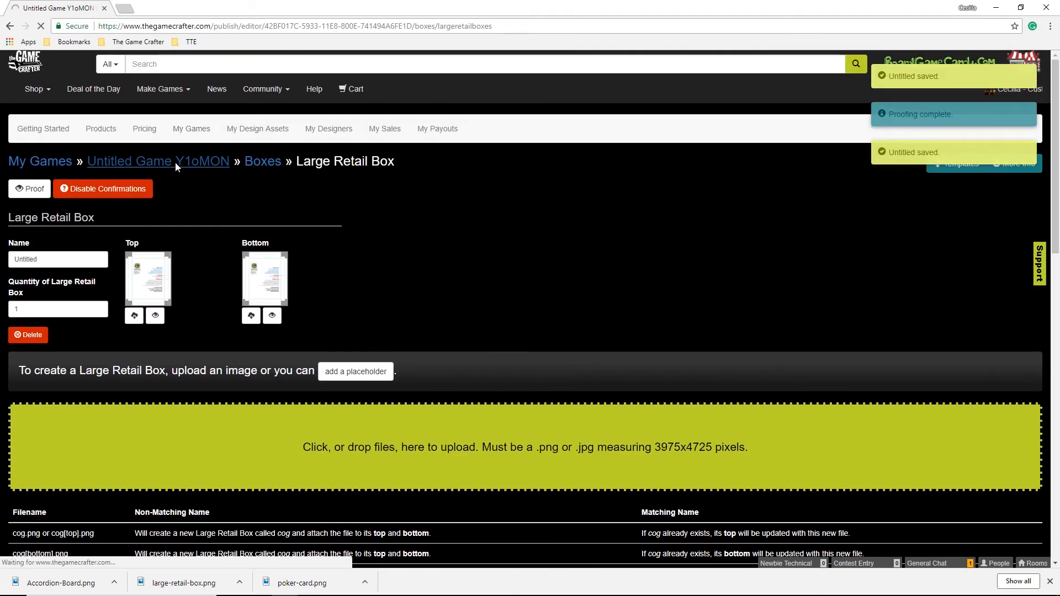
scroll(406, 396, "down", 2)
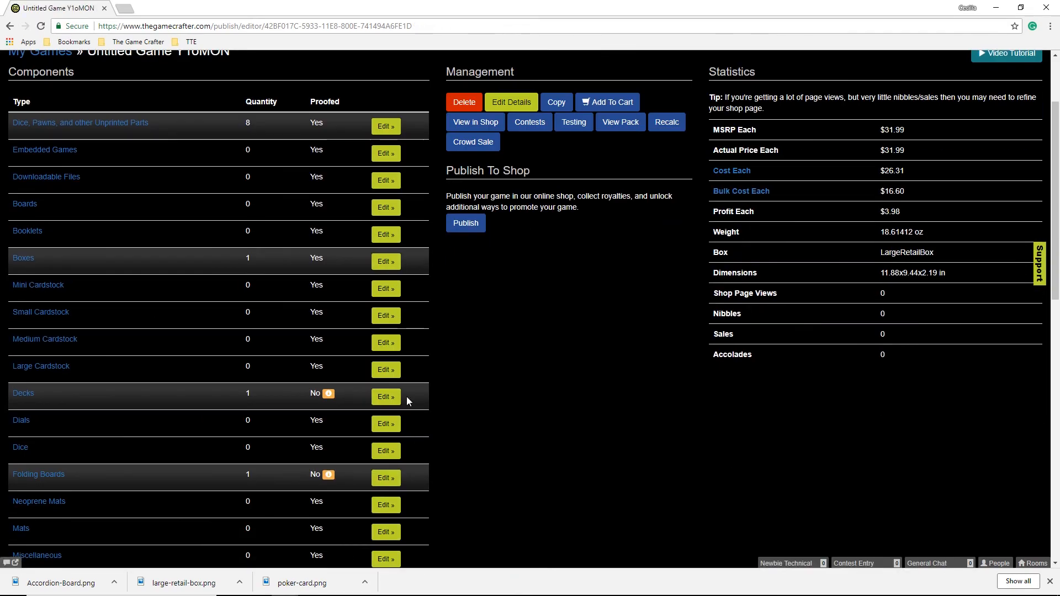
Upload poker-card.png as the Poker Deck back image.
left_click(396, 396)
scroll(921, 423, "down", 3)
left_click(934, 439)
left_click(146, 283)
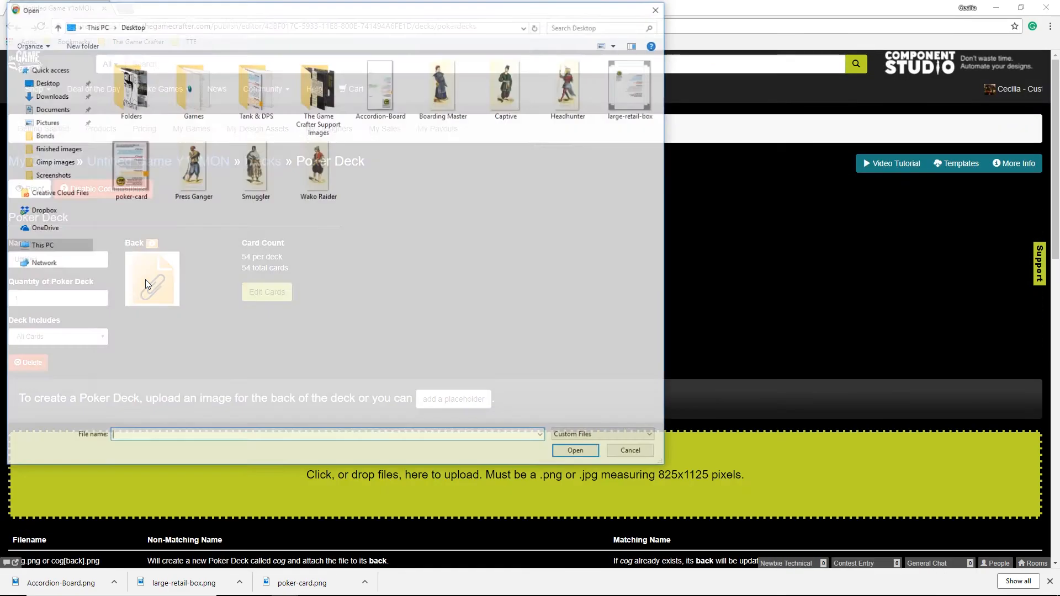
double_click(128, 165)
Upload poker-card.png as the card face, then approve the face and deck back proofs.
left_click(267, 293)
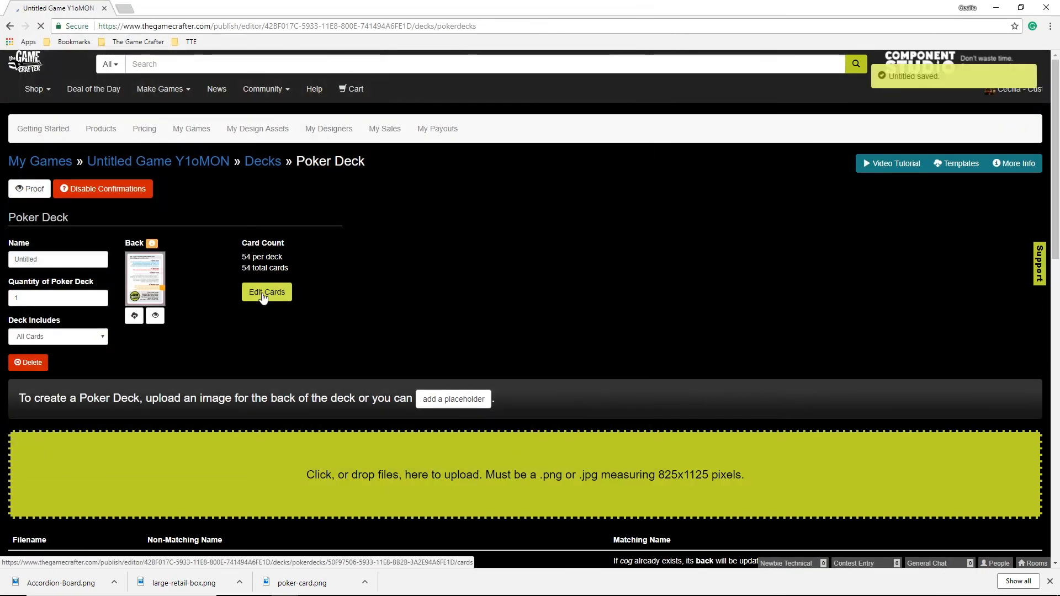
left_click(231, 323)
double_click(128, 166)
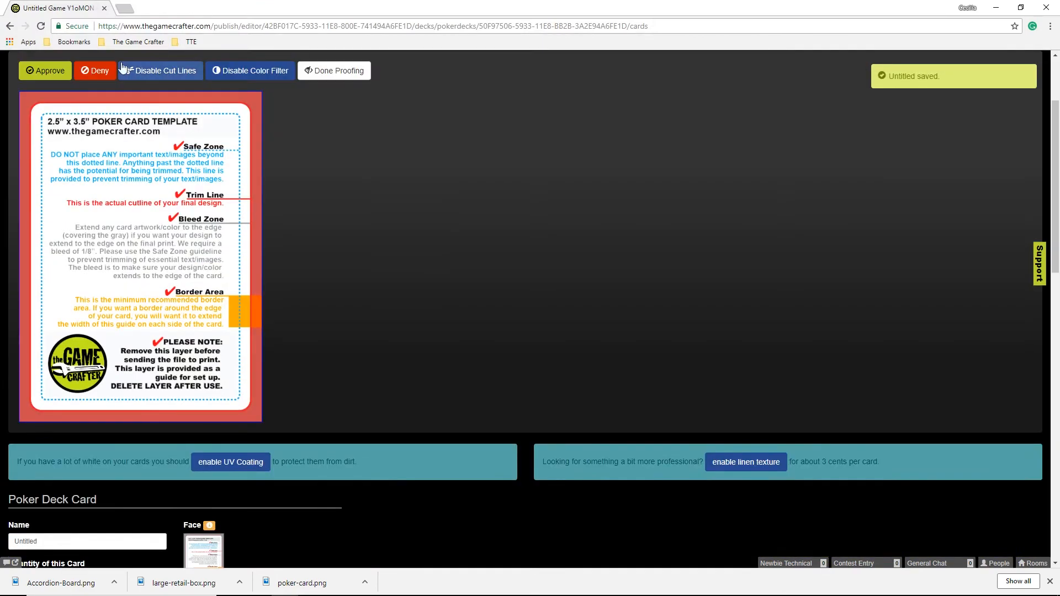
left_click(44, 70)
left_click(332, 66)
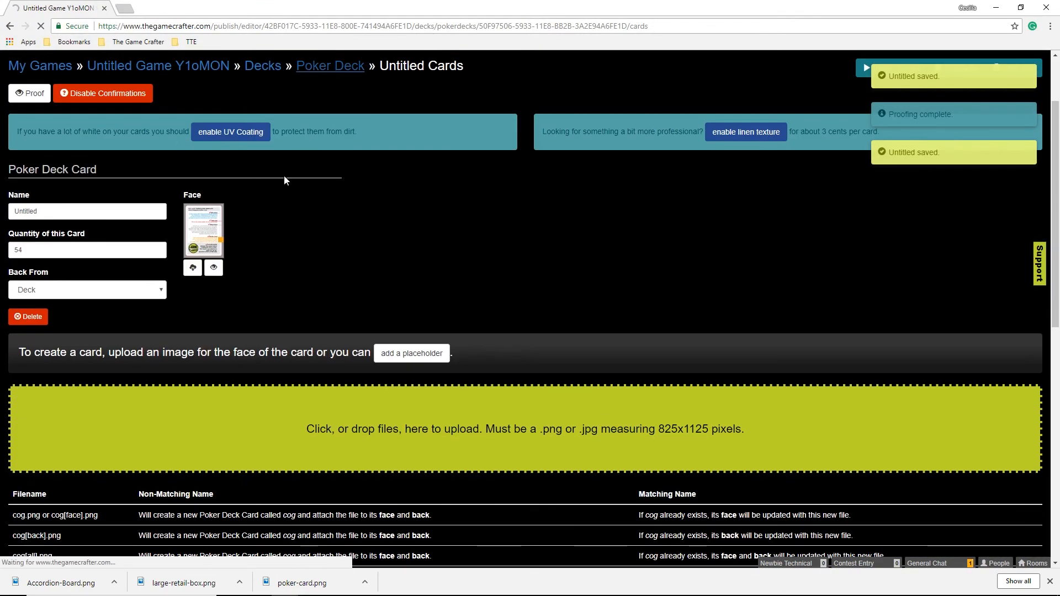
left_click(158, 323)
left_click(46, 70)
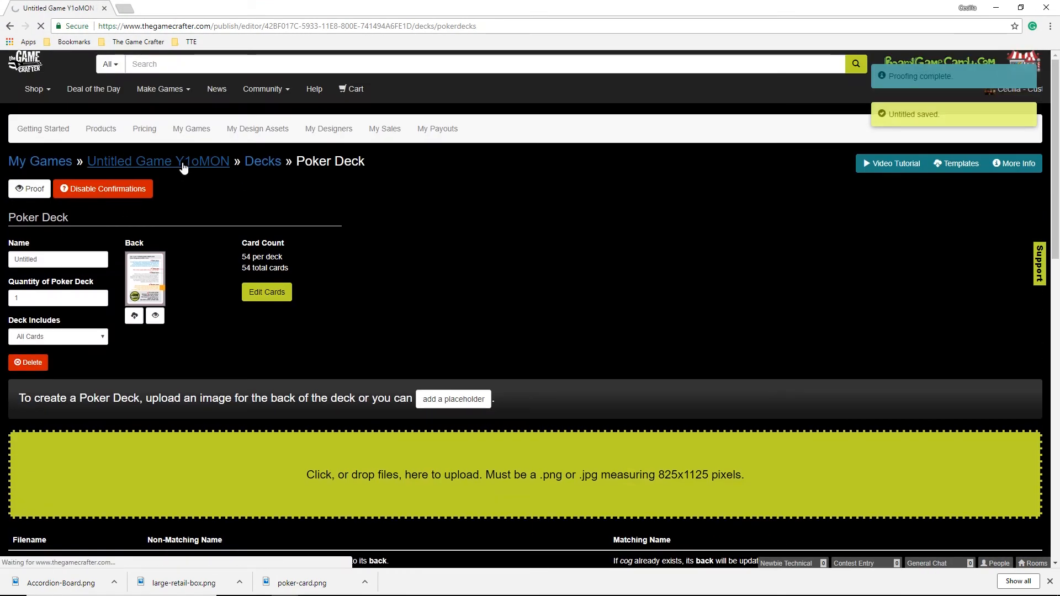
left_click(184, 165)
Upload Accordion-Board.png to both the face and back of the Accordion Board.
scroll(184, 166, "down", 5)
left_click(386, 253)
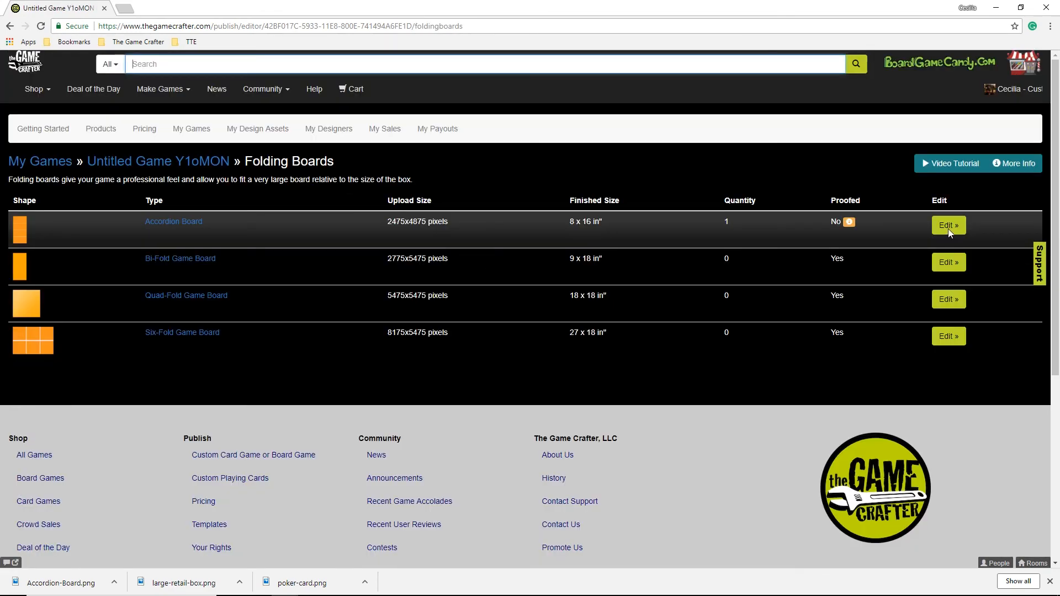
left_click(948, 228)
left_click(153, 281)
left_click(380, 89)
left_click(578, 453)
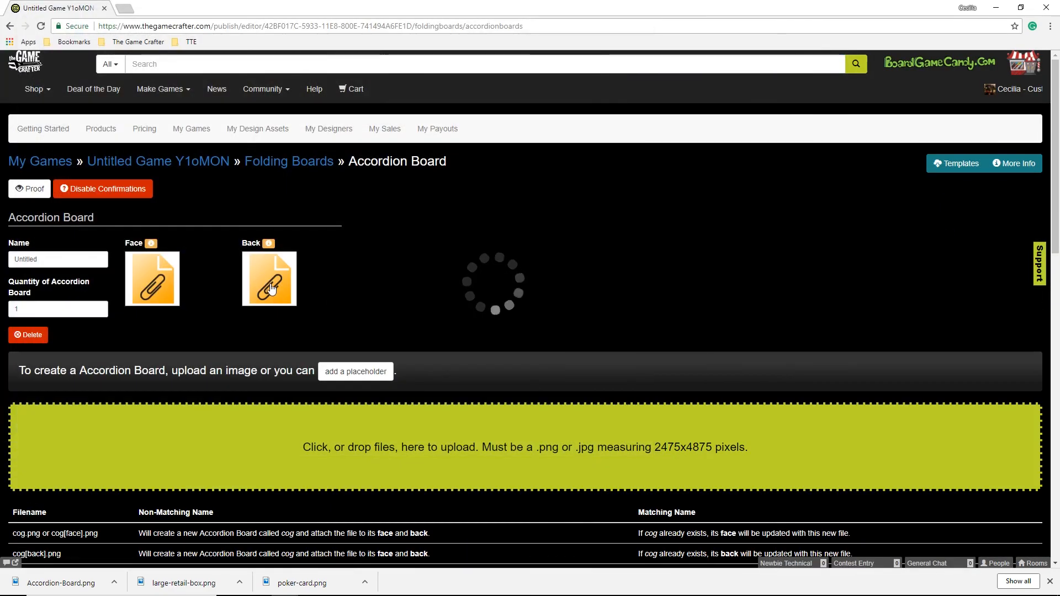
left_click(271, 286)
double_click(367, 88)
Approve the Accordion Board proof and return to the game overview.
left_click(156, 314)
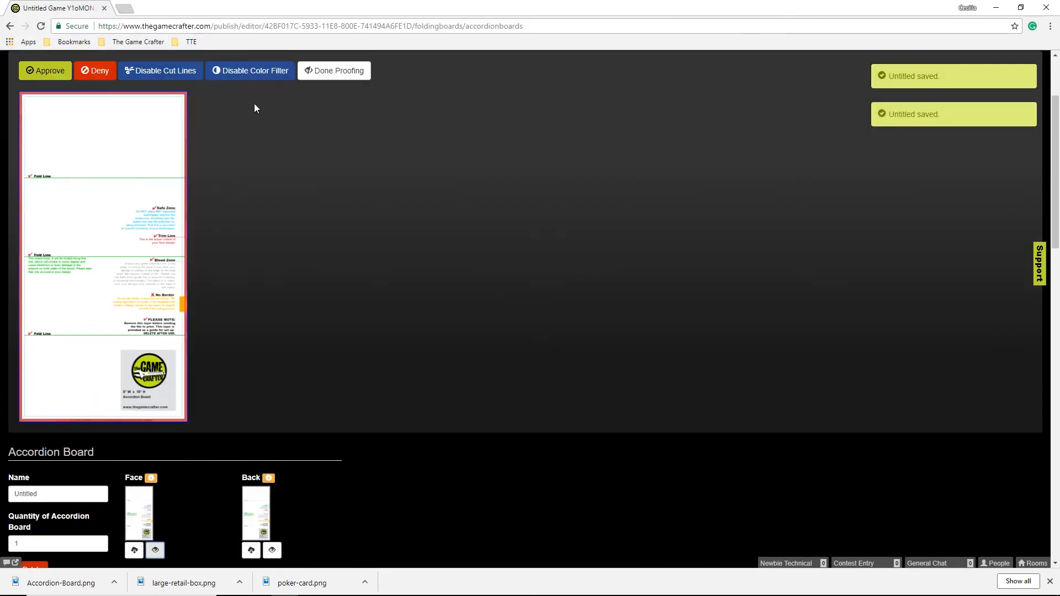
left_click(47, 75)
left_click(156, 162)
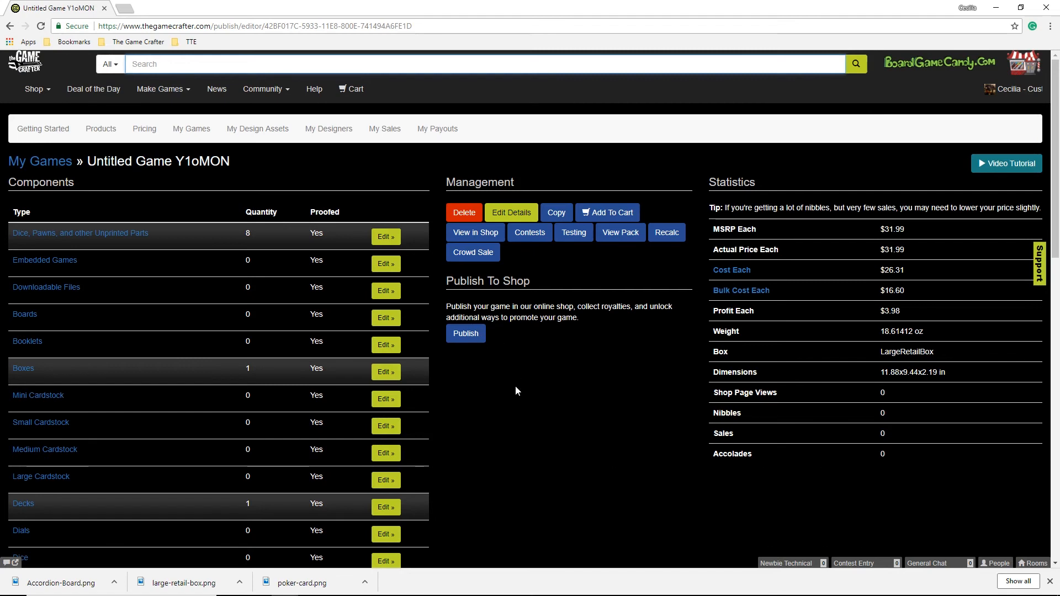
Add Untitled Game Y1oMON to the cart from Management and view the $26.31 cart.
scroll(515, 391, "down", 3)
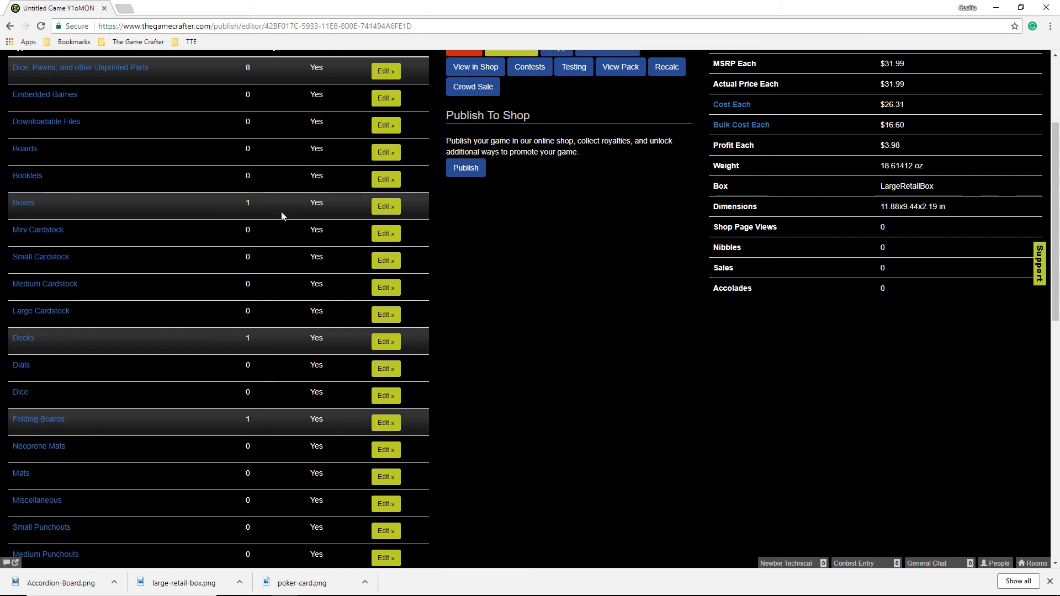
scroll(528, 339, "up", 2)
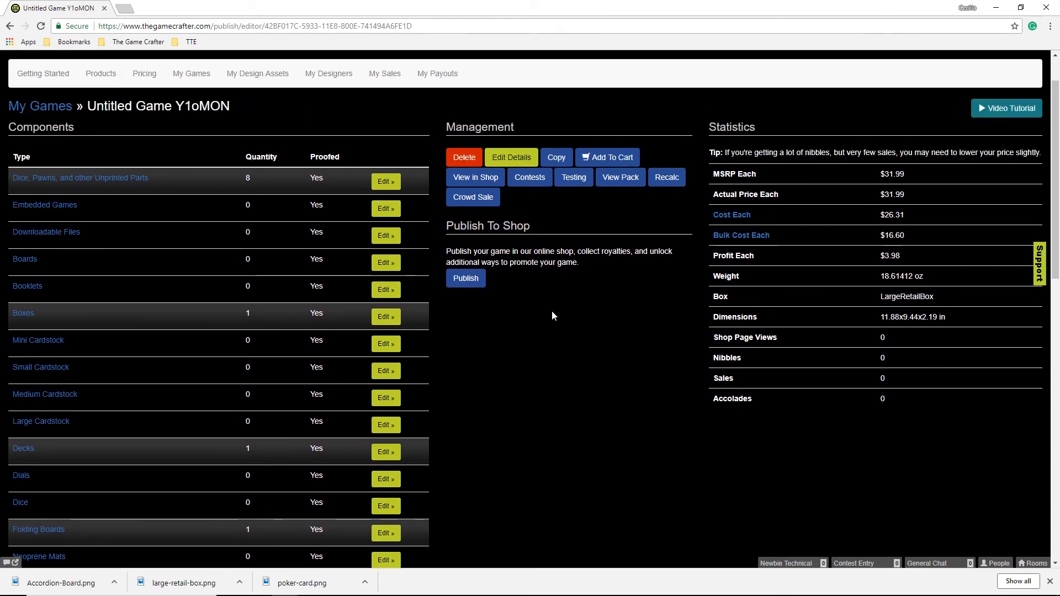
left_click(604, 159)
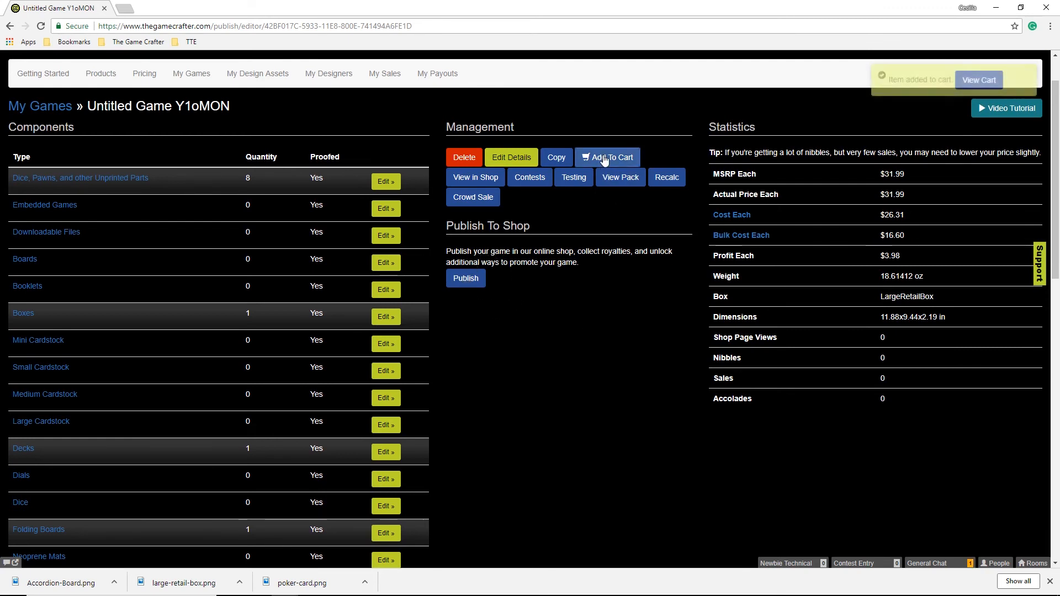
scroll(596, 156, "up", 1)
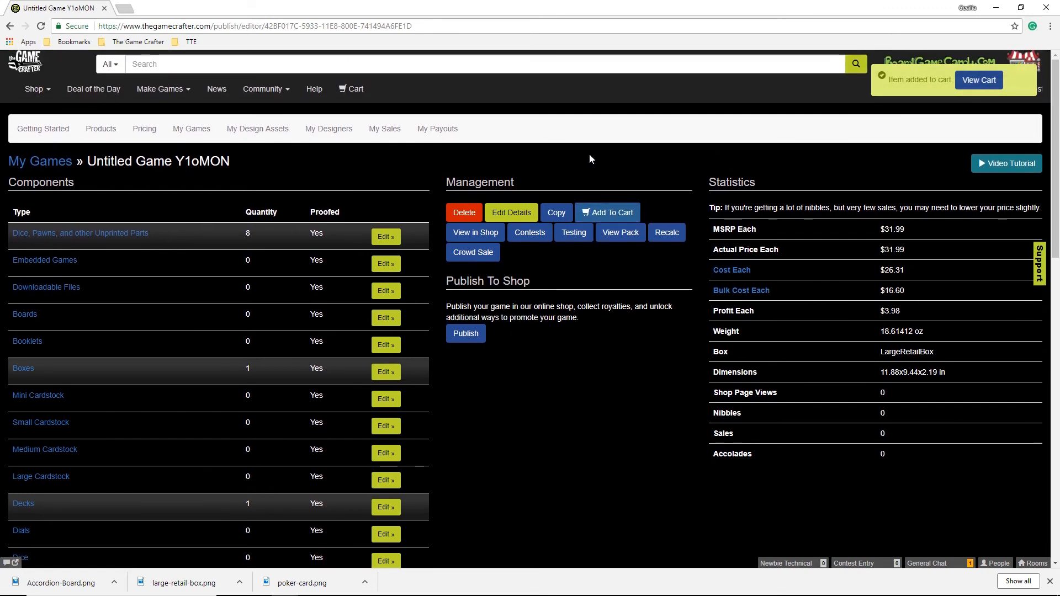
left_click(351, 94)
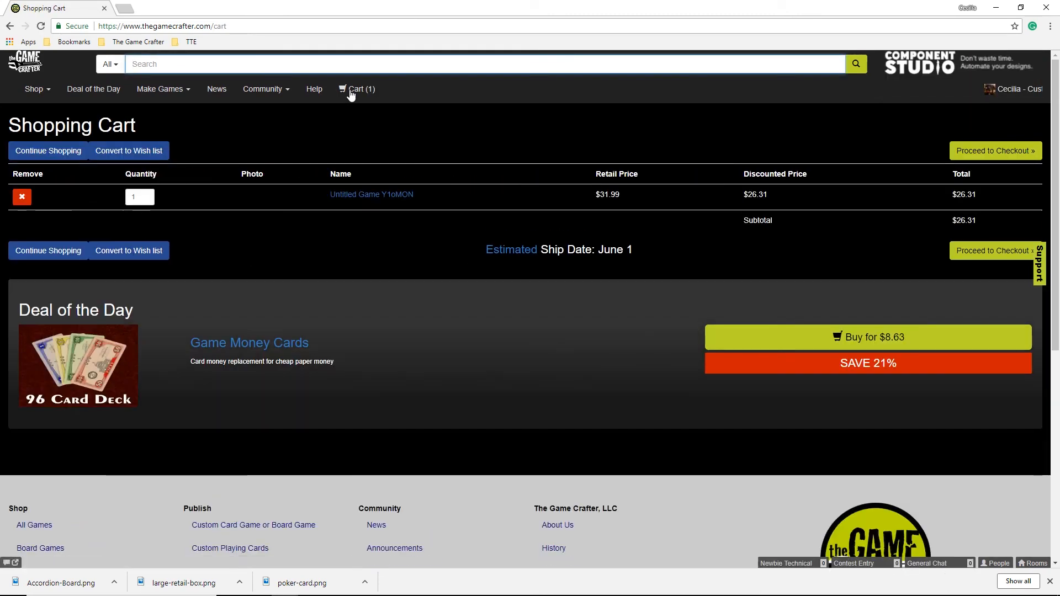
Check out with the saved address and pick UPS Surepost ($9.16) shipping, totalling $31.54.
left_click(996, 251)
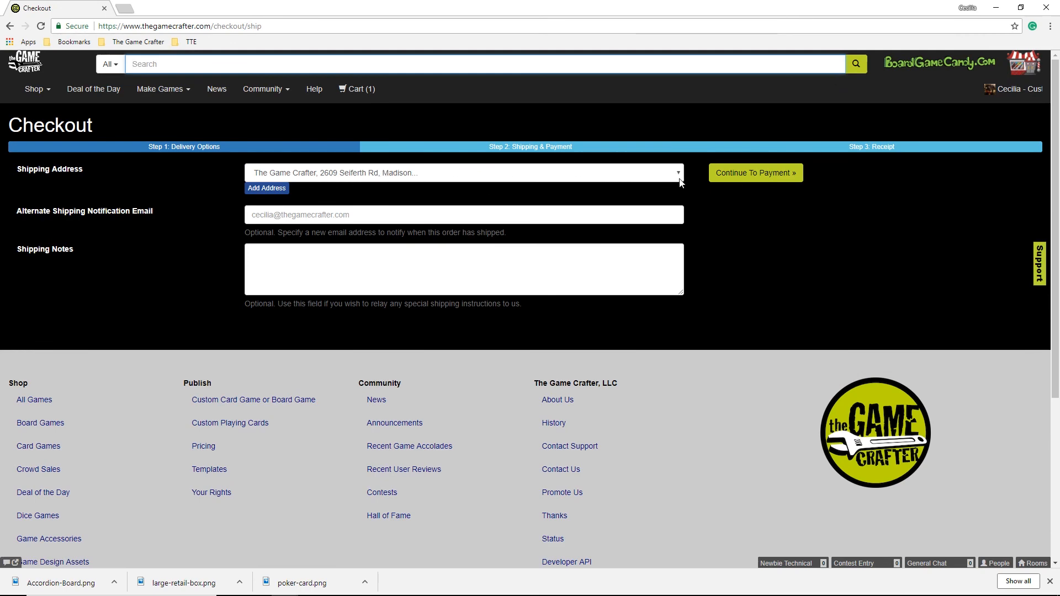
left_click(680, 179)
left_click(680, 186)
left_click(772, 178)
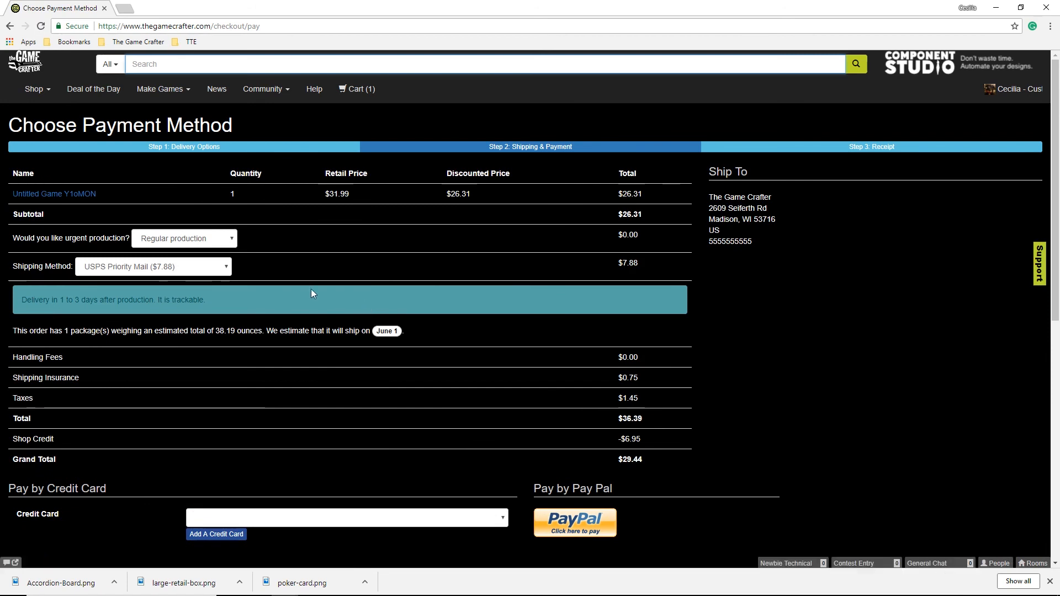
left_click(226, 269)
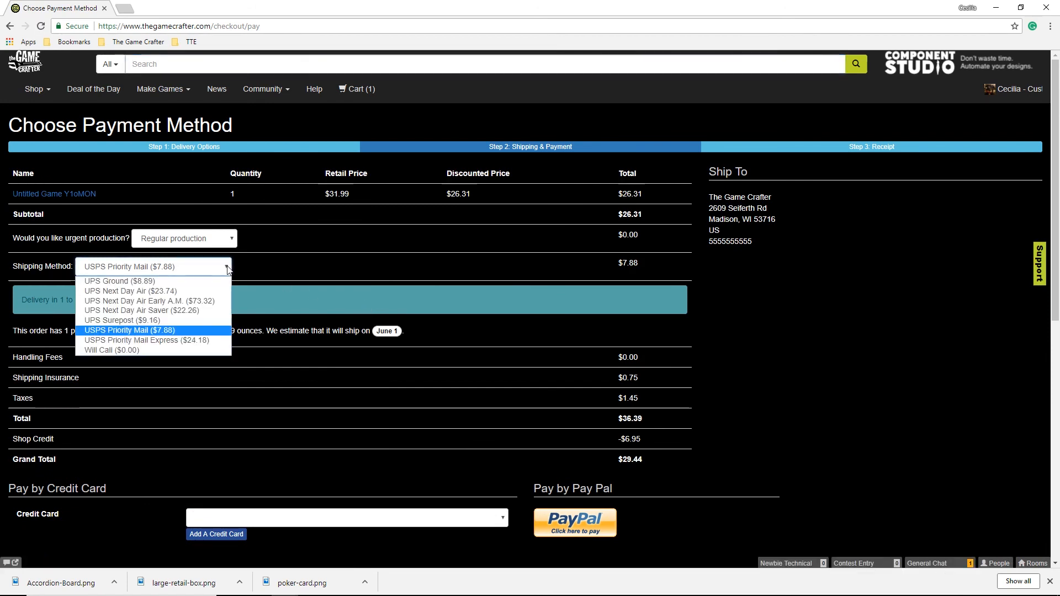
left_click(195, 319)
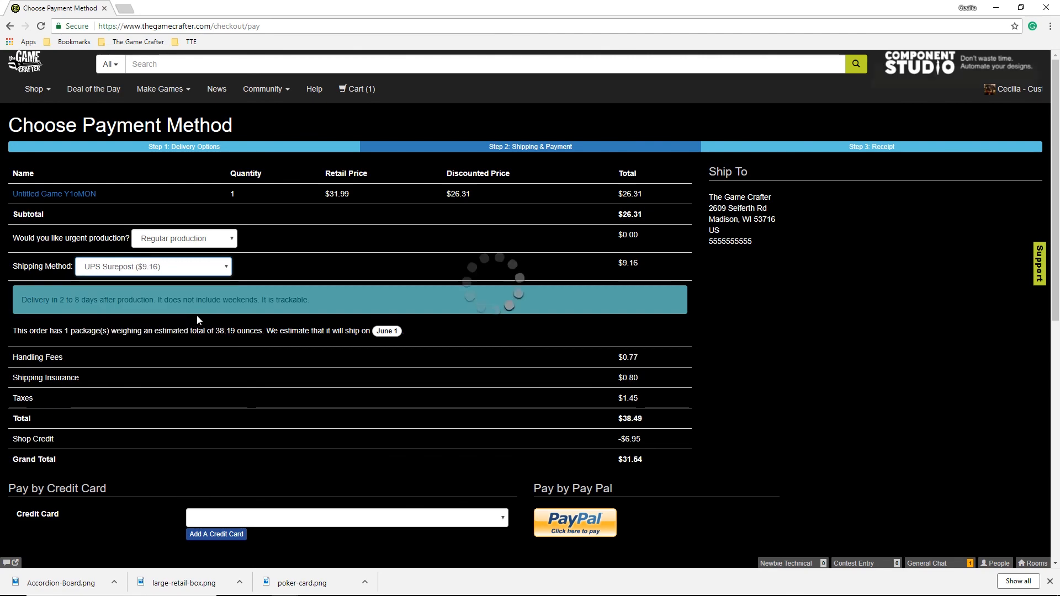